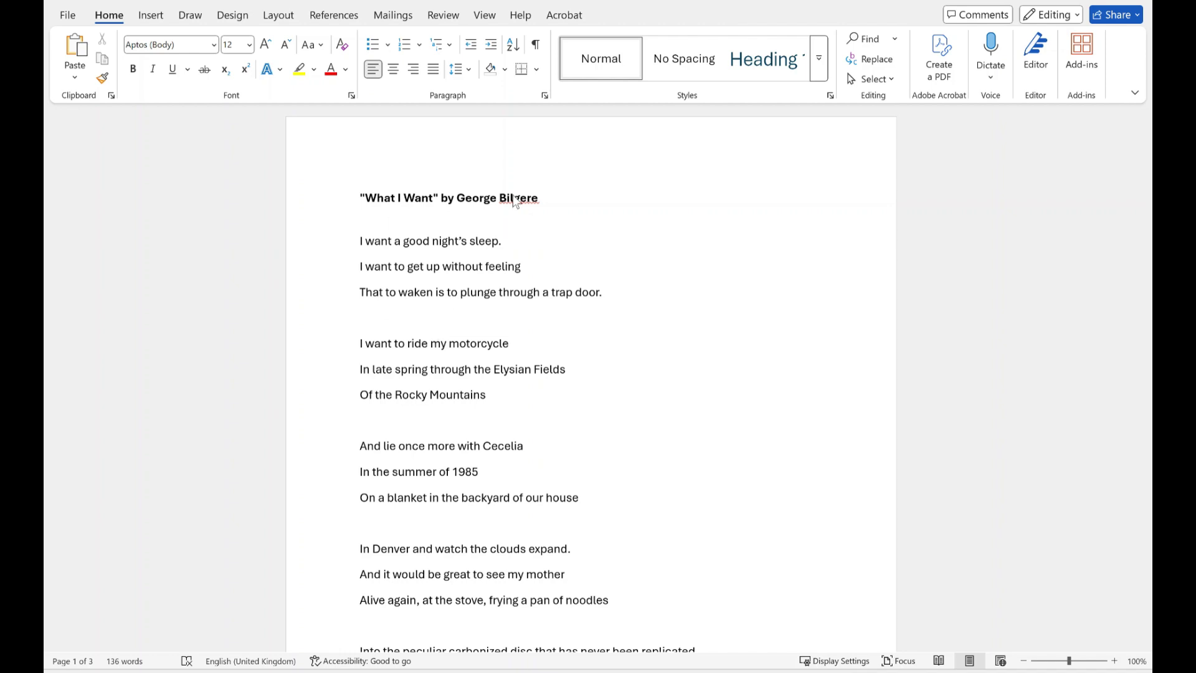
Examine the whole document, from the poem's title to the blank pages after its last line
{"action": "scroll", "coordinate": [511, 258], "scroll_direction": "down", "scroll_amount": 15}
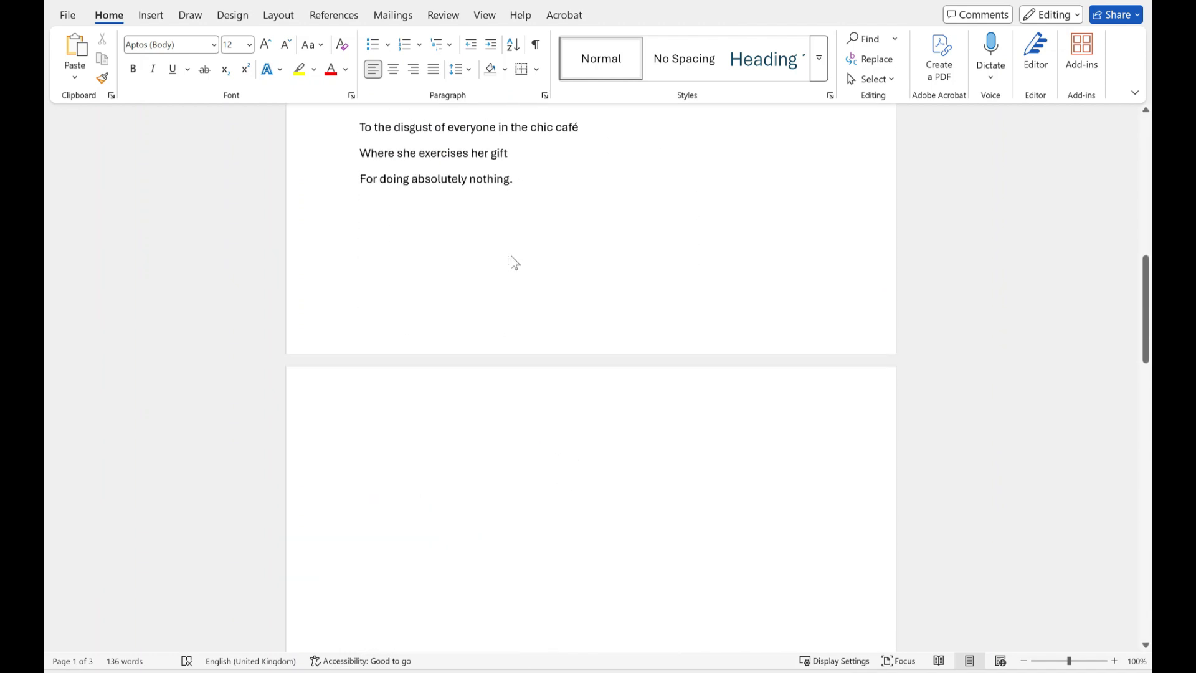
{"action": "scroll", "coordinate": [511, 257], "scroll_direction": "down", "scroll_amount": 10}
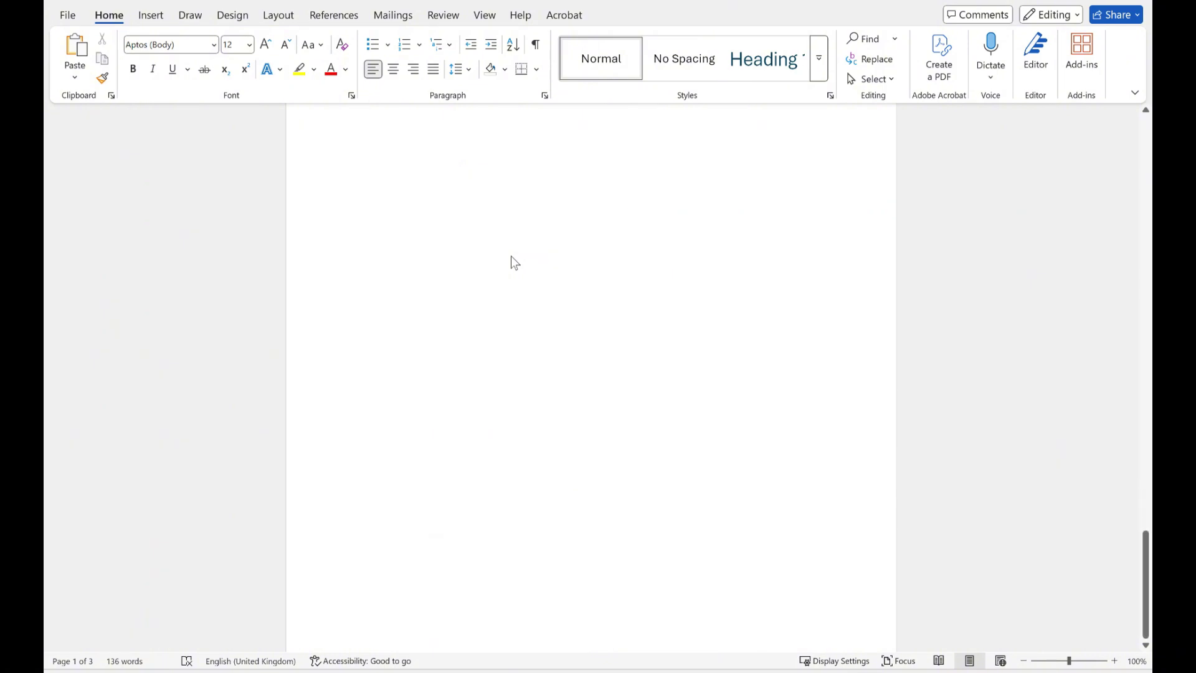
{"action": "scroll", "coordinate": [512, 261], "scroll_direction": "up", "scroll_amount": 20}
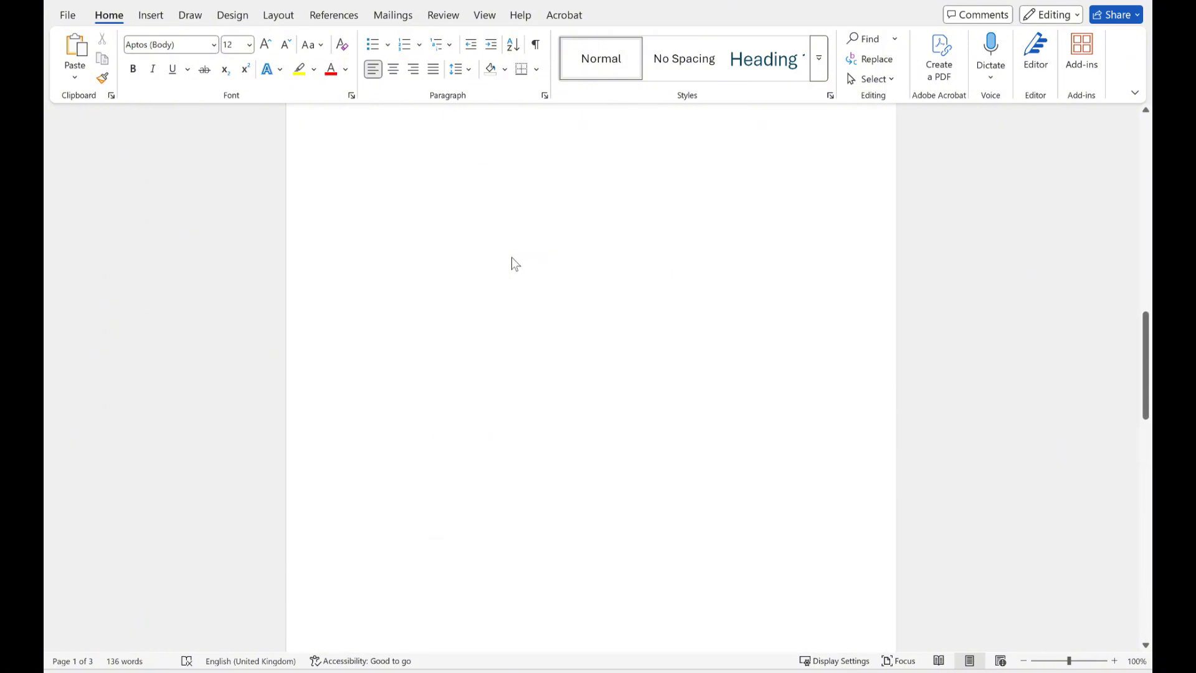
{"action": "scroll", "coordinate": [382, 505], "scroll_direction": "up", "scroll_amount": 6}
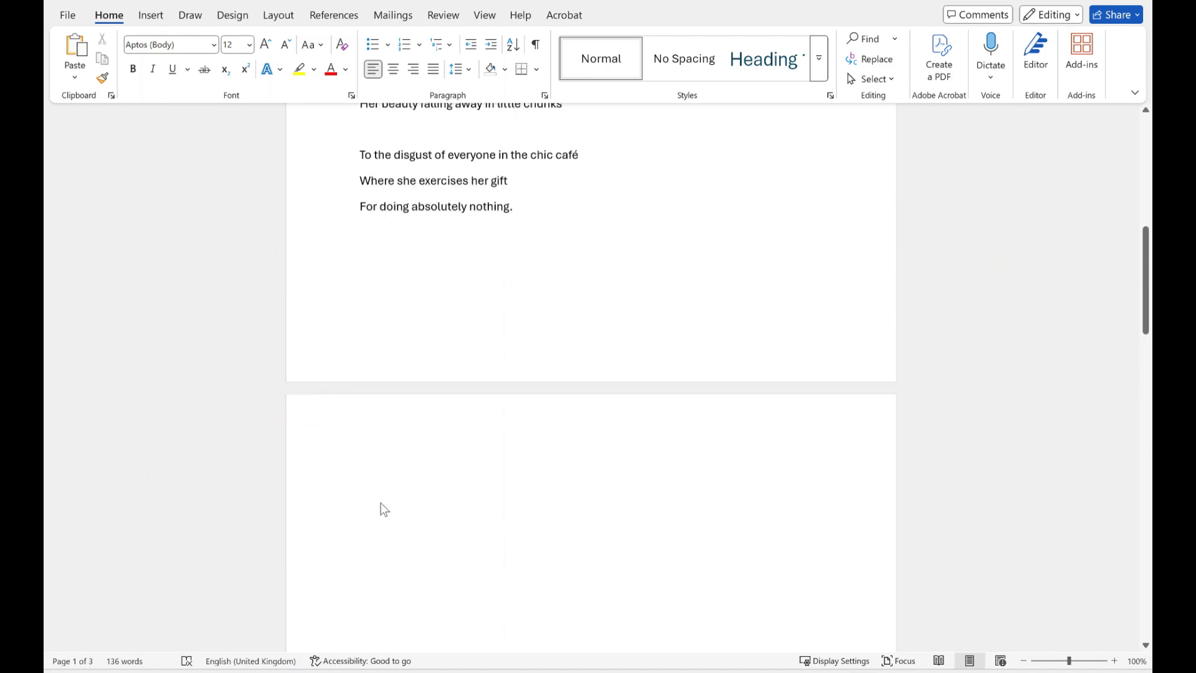
{"action": "scroll", "coordinate": [382, 506], "scroll_direction": "up", "scroll_amount": 5}
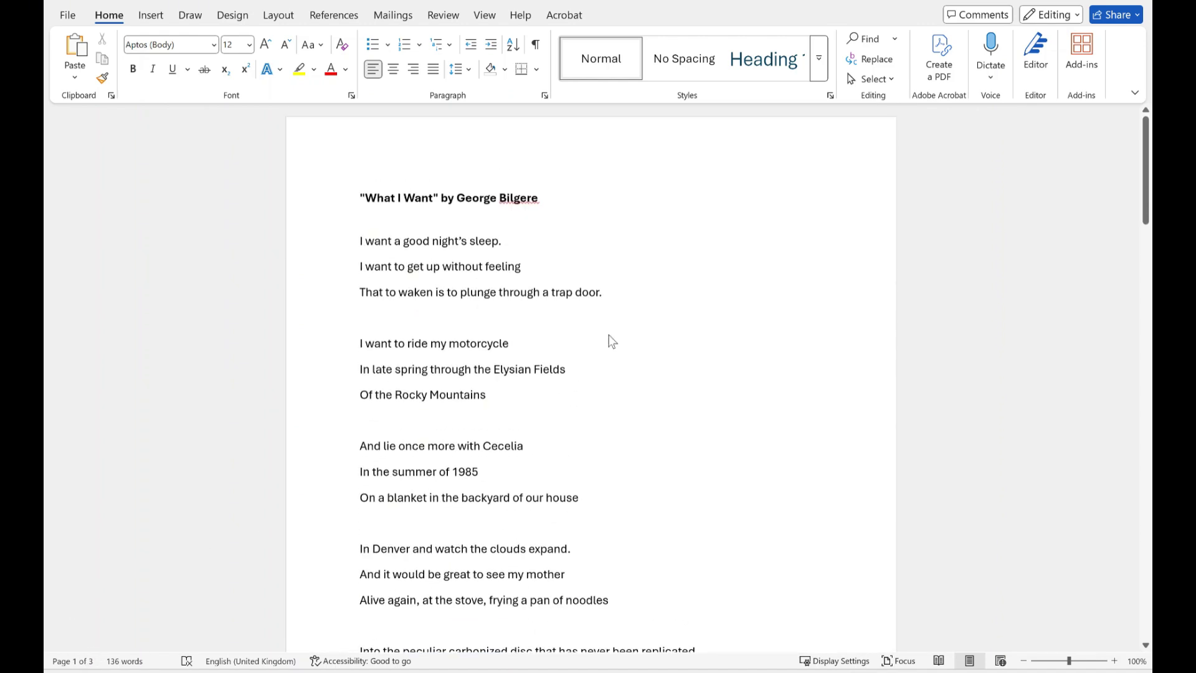
{"action": "scroll", "coordinate": [561, 318], "scroll_direction": "down", "scroll_amount": 6}
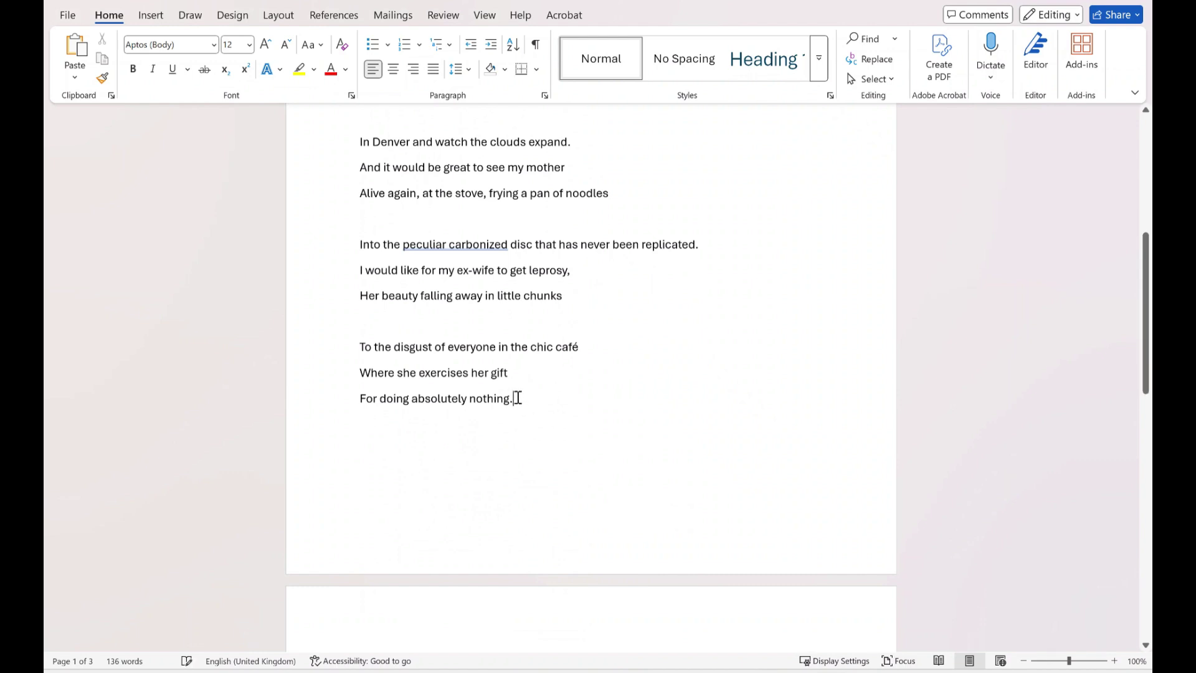
{"action": "scroll", "coordinate": [518, 397], "scroll_direction": "up", "scroll_amount": 1}
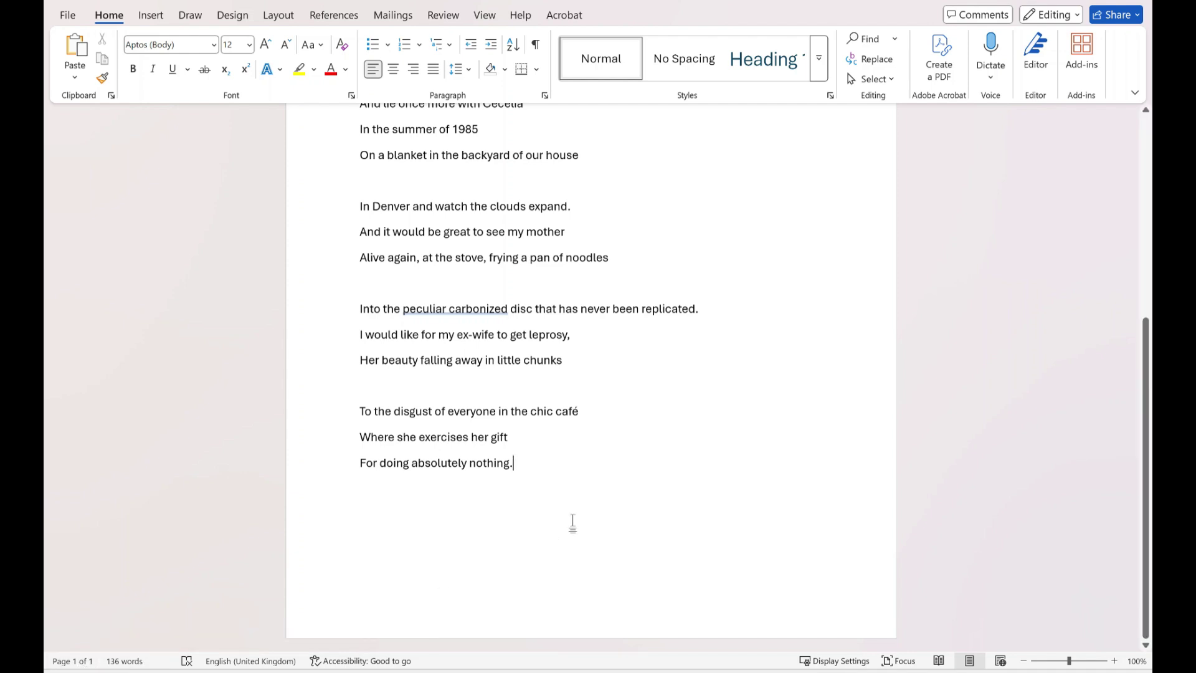
{"action": "scroll", "coordinate": [527, 427], "scroll_direction": "up", "scroll_amount": 6}
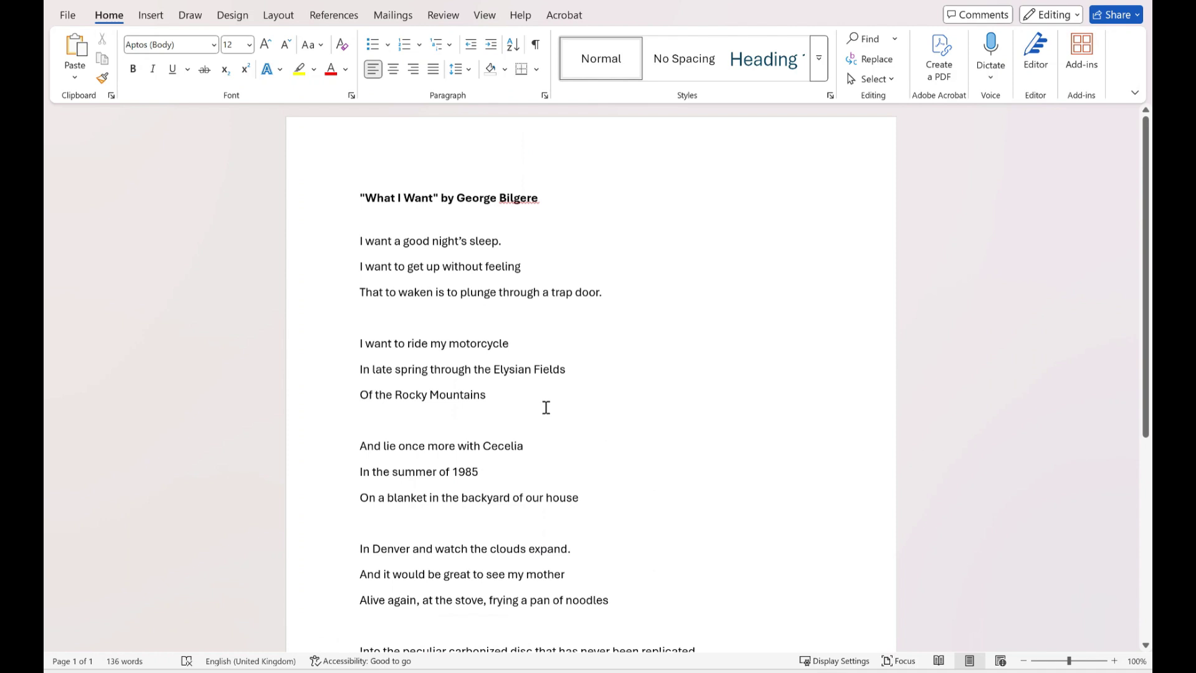
{"action": "scroll", "coordinate": [623, 399], "scroll_direction": "down", "scroll_amount": 15}
{"action": "scroll", "coordinate": [789, 280], "scroll_direction": "down", "scroll_amount": 5}
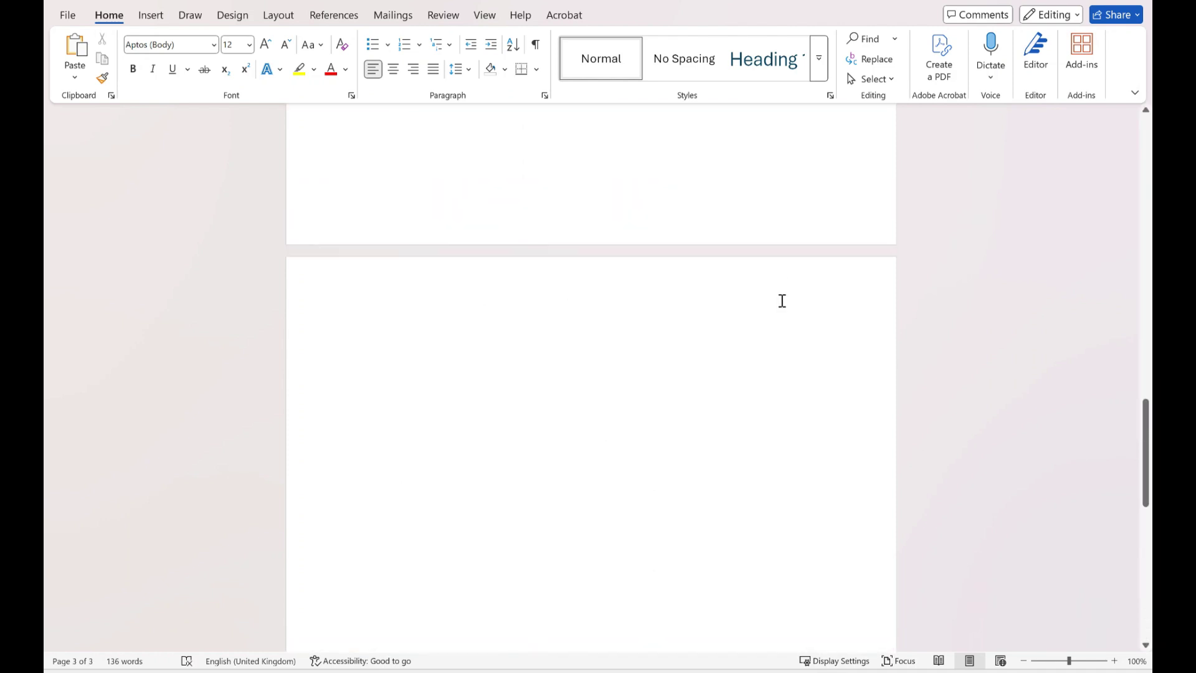
{"action": "scroll", "coordinate": [783, 301], "scroll_direction": "up", "scroll_amount": 20}
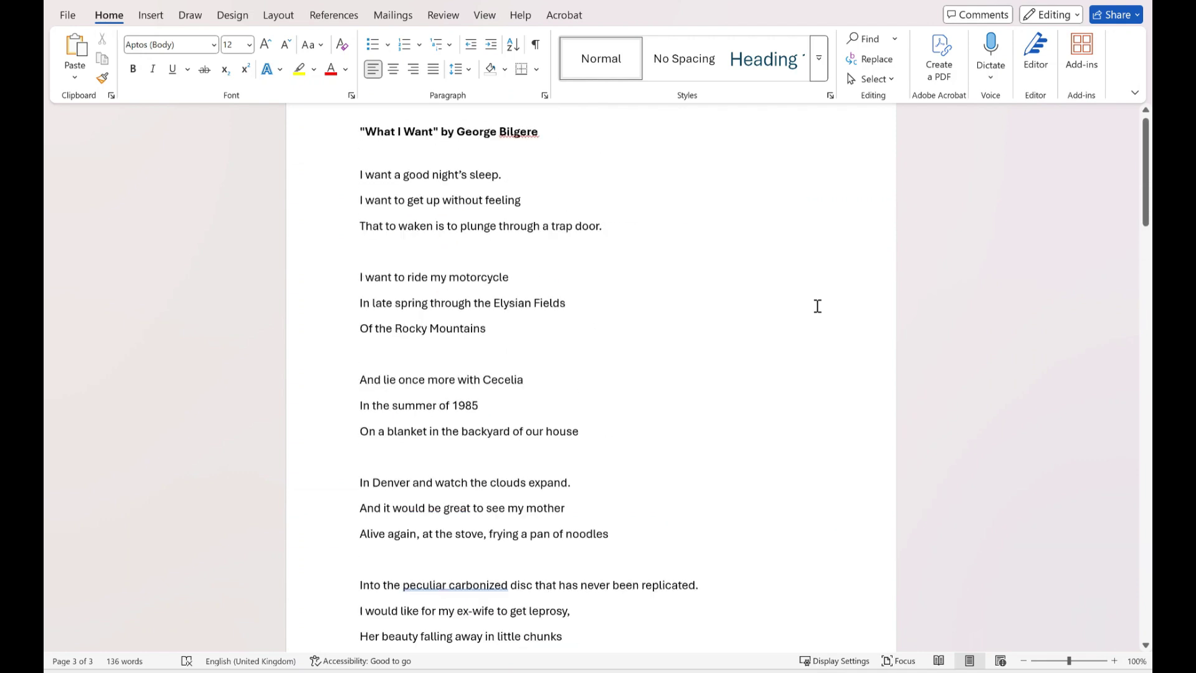
{"action": "scroll", "coordinate": [818, 306], "scroll_direction": "up", "scroll_amount": 1}
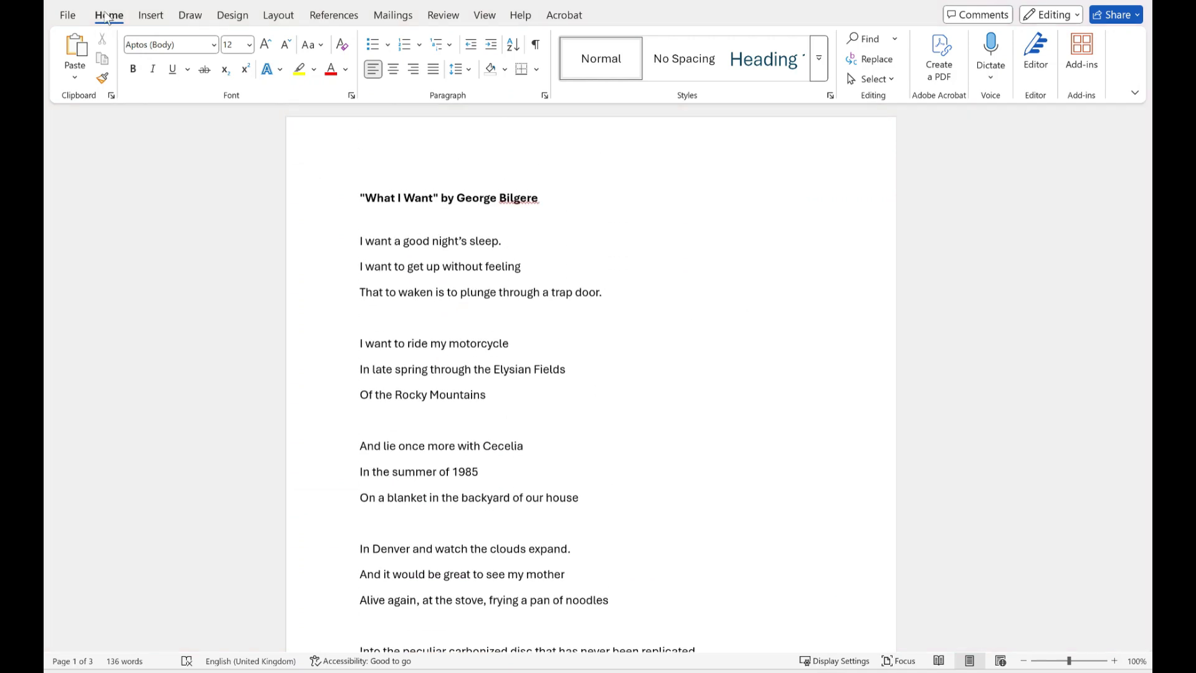
Show the formatting marks and inspect the empty paragraphs from the poem's last line onto the blank second page
{"action": "left_click", "coordinate": [536, 45]}
{"action": "scroll", "coordinate": [509, 234], "scroll_direction": "down", "scroll_amount": 2}
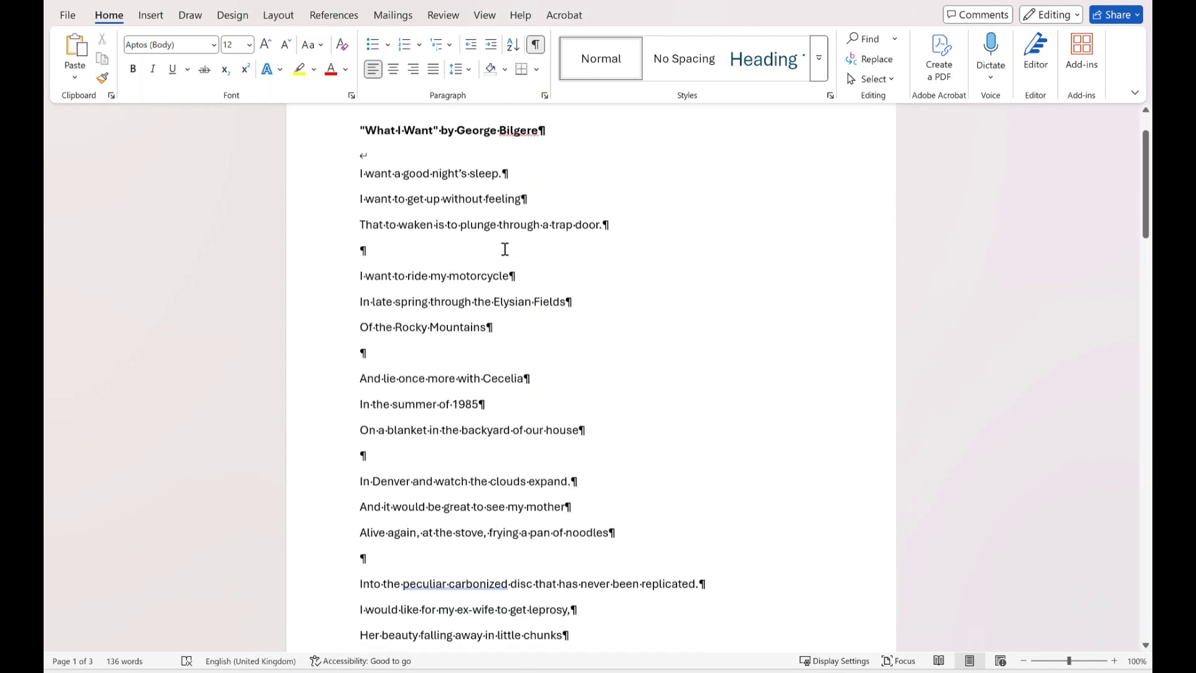
{"action": "scroll", "coordinate": [454, 286], "scroll_direction": "down", "scroll_amount": 1}
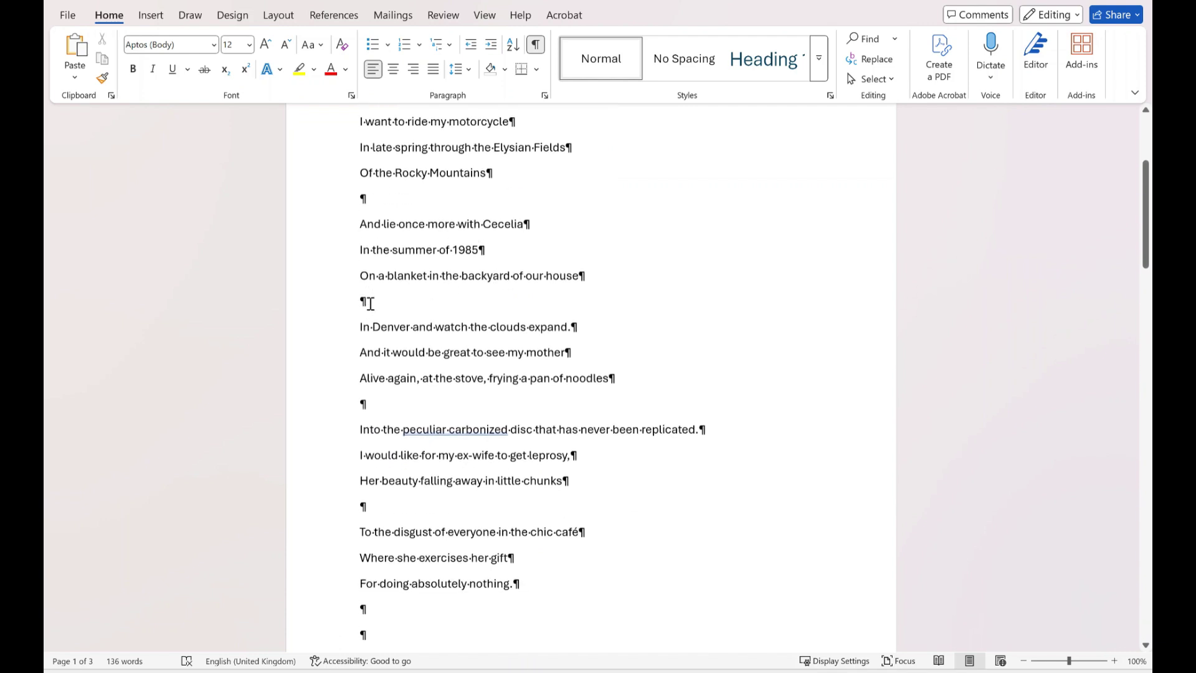
{"action": "scroll", "coordinate": [432, 319], "scroll_direction": "down", "scroll_amount": 3}
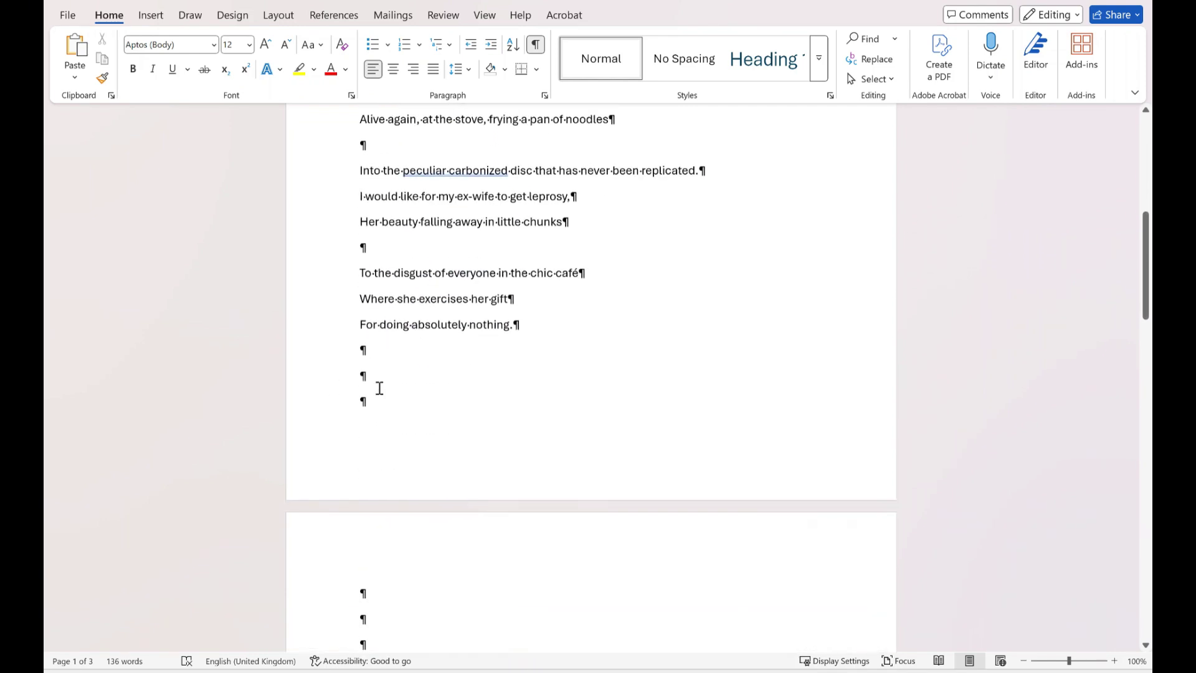
{"action": "scroll", "coordinate": [379, 389], "scroll_direction": "down", "scroll_amount": 3}
{"action": "scroll", "coordinate": [385, 374], "scroll_direction": "up", "scroll_amount": 2}
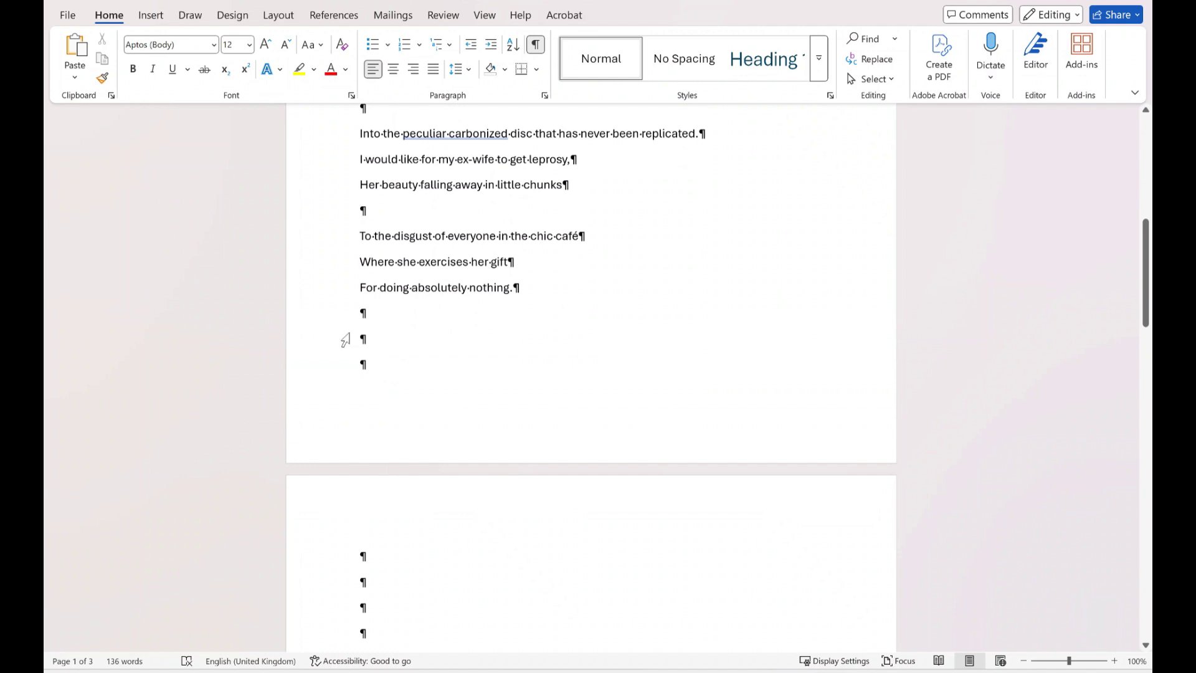
{"action": "scroll", "coordinate": [415, 358], "scroll_direction": "down", "scroll_amount": 4}
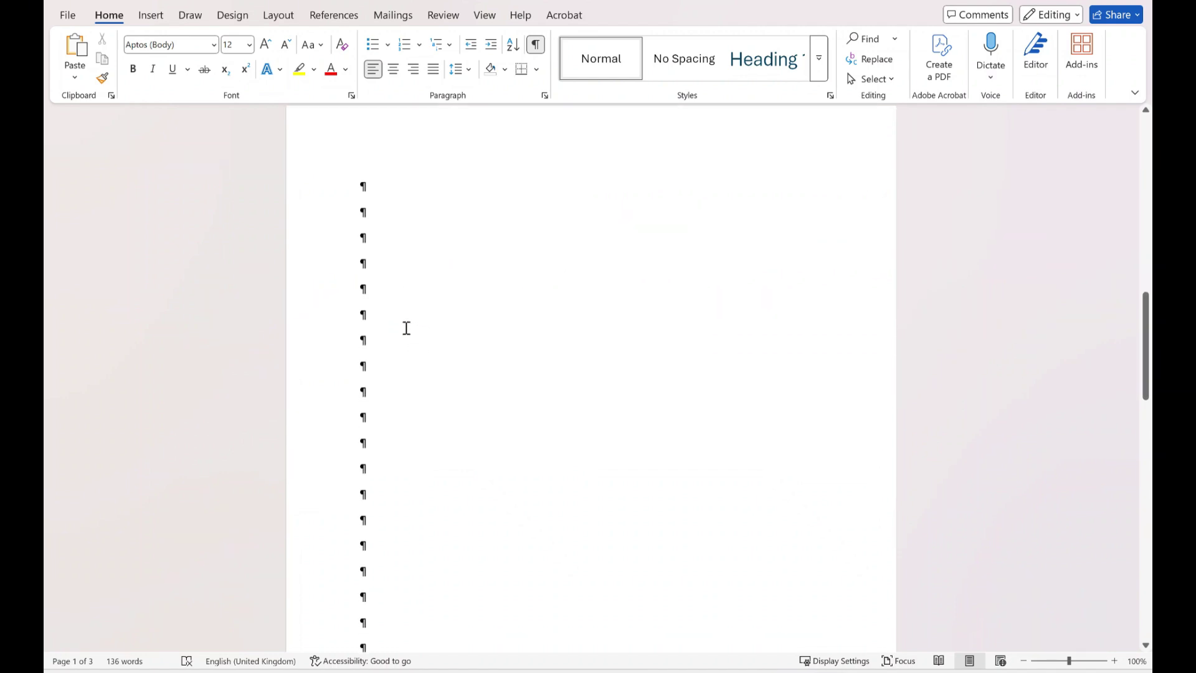
{"action": "scroll", "coordinate": [406, 327], "scroll_direction": "up", "scroll_amount": 1}
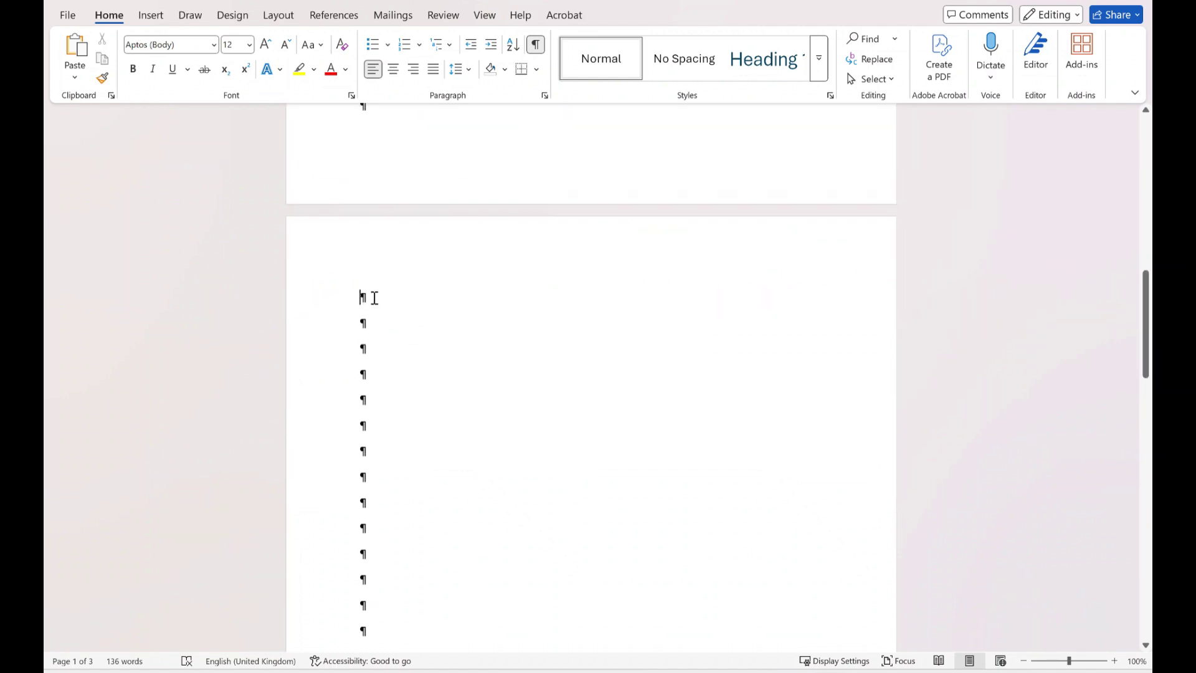
{"action": "double_click", "coordinate": [380, 297]}
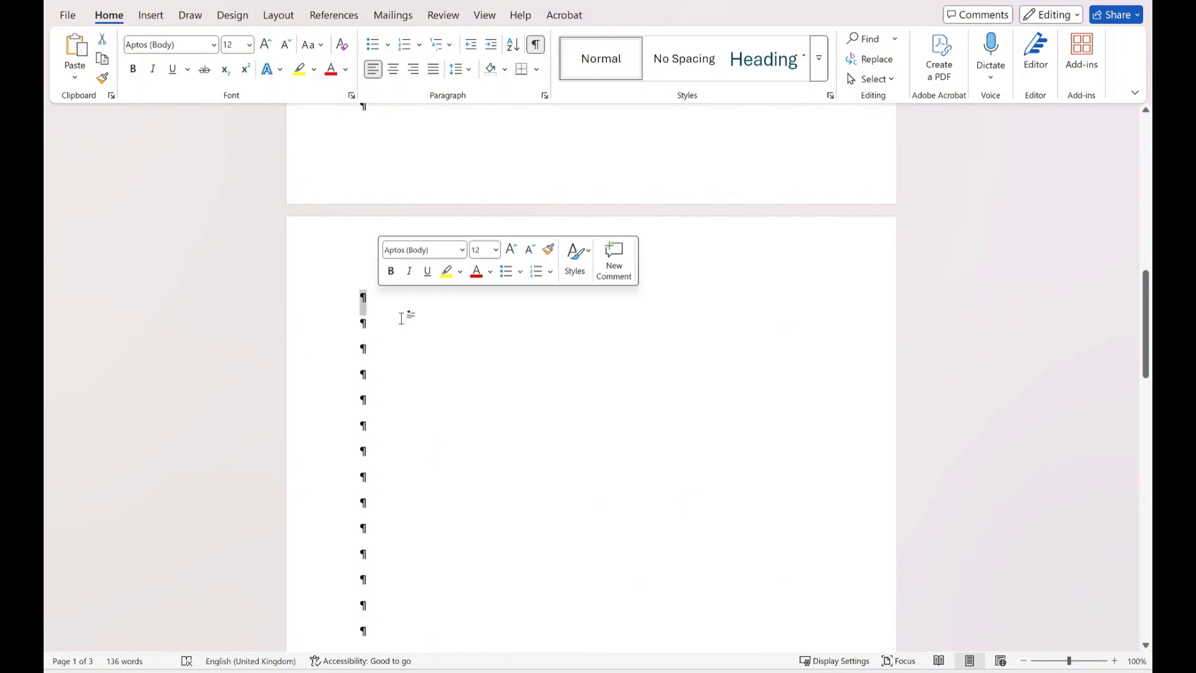
{"action": "left_click", "coordinate": [404, 314]}
{"action": "scroll", "coordinate": [381, 320], "scroll_direction": "down", "scroll_amount": 1}
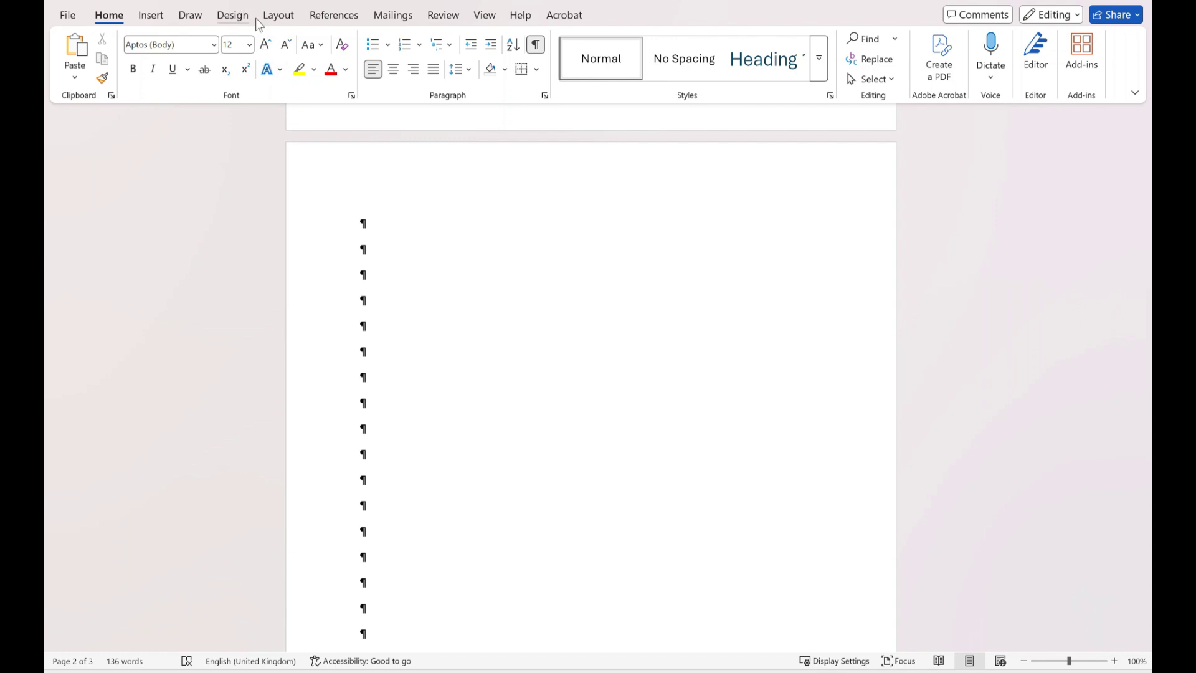
Display the pages side to side and delete the empty paragraphs filling the second page
{"action": "left_click", "coordinate": [485, 15]}
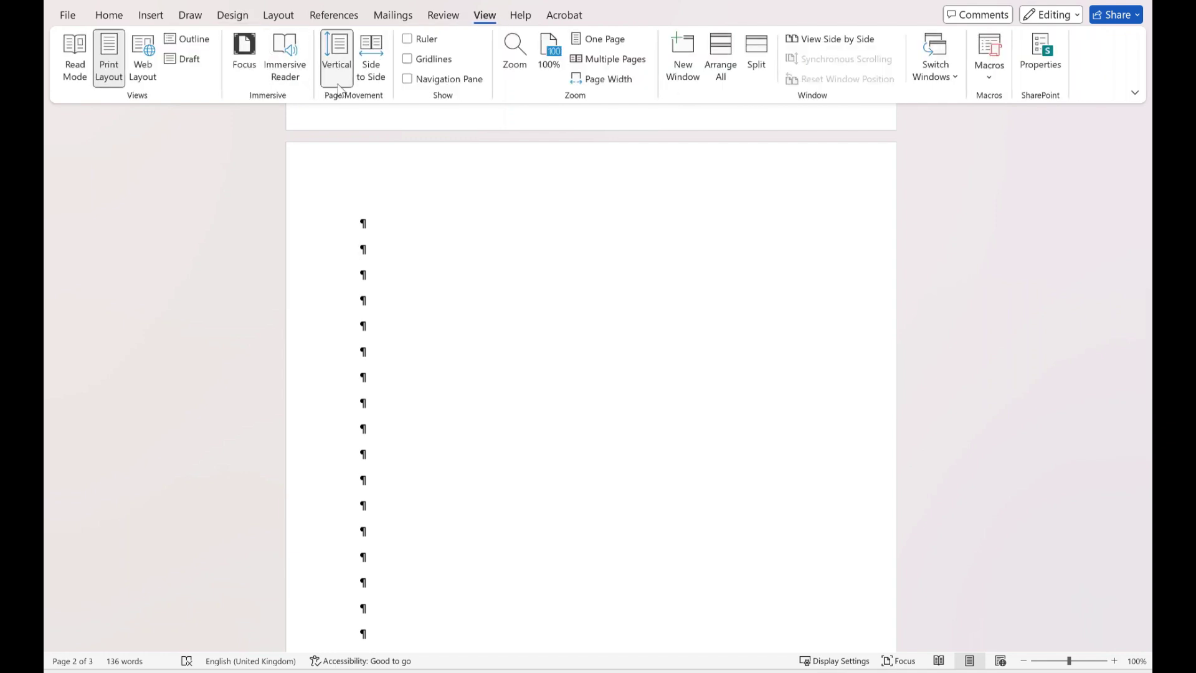
{"action": "left_click", "coordinate": [375, 61]}
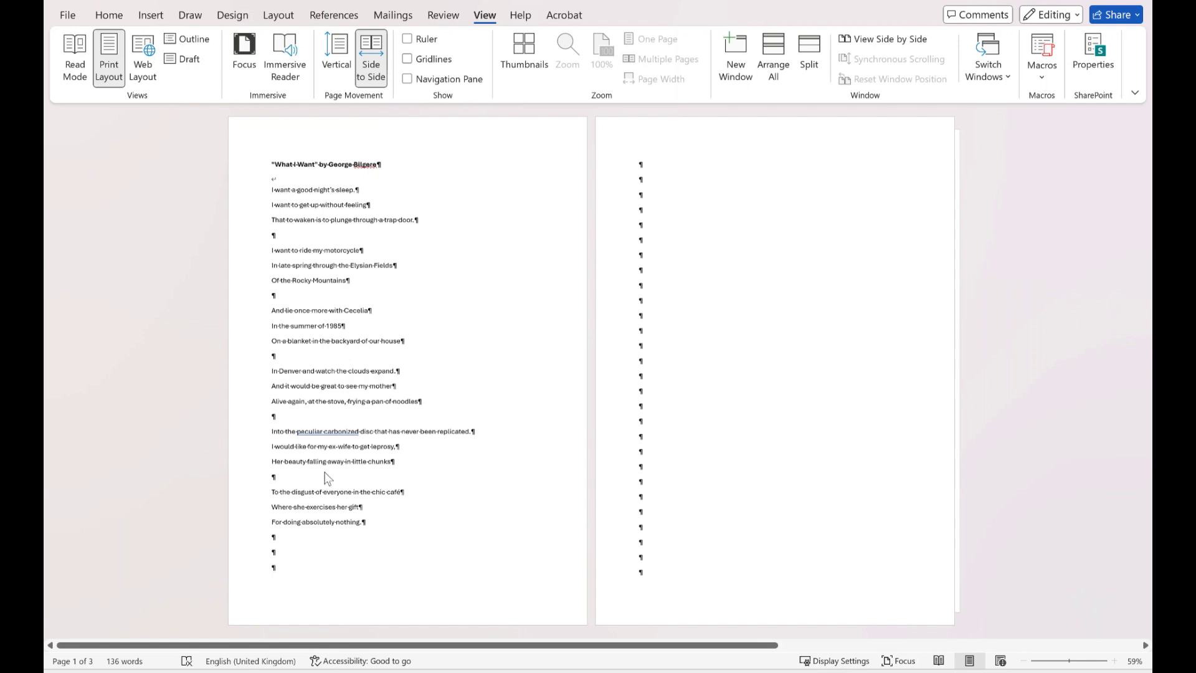
{"action": "left_click_drag", "start_coordinate": [633, 160], "coordinate": [673, 570]}
{"action": "left_click", "coordinate": [676, 574]}
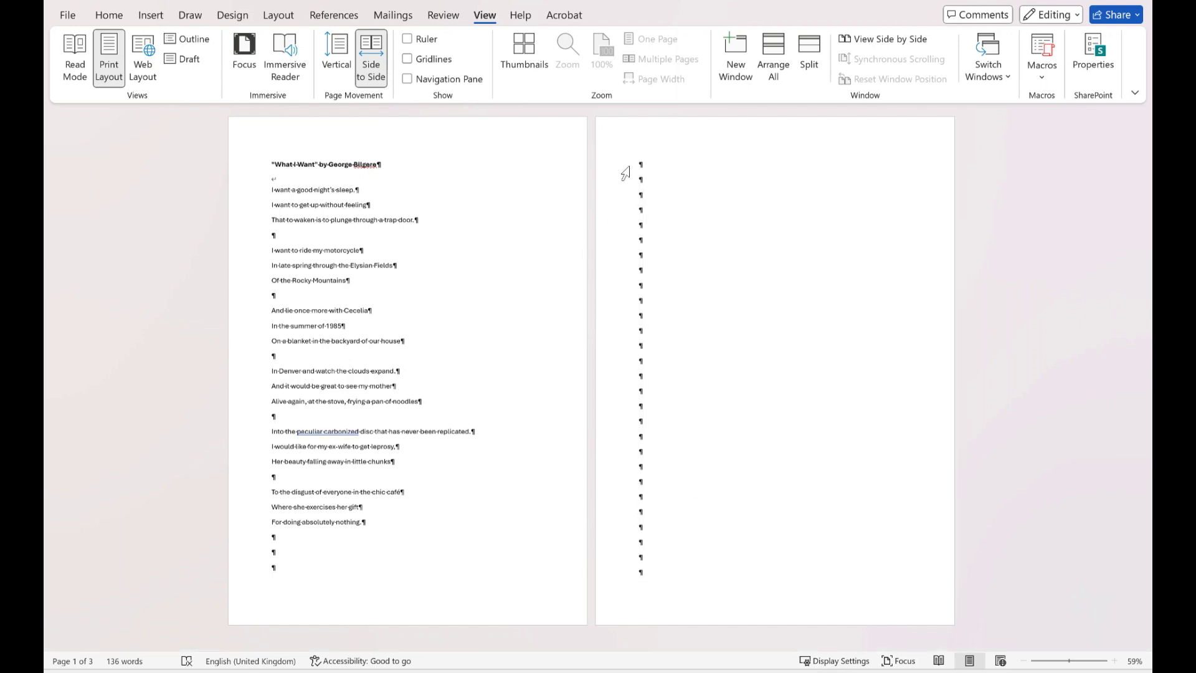
{"action": "left_click_drag", "start_coordinate": [626, 174], "coordinate": [649, 585]}
{"action": "key", "text": "Delete"}
{"action": "key", "text": "BackSpace"}
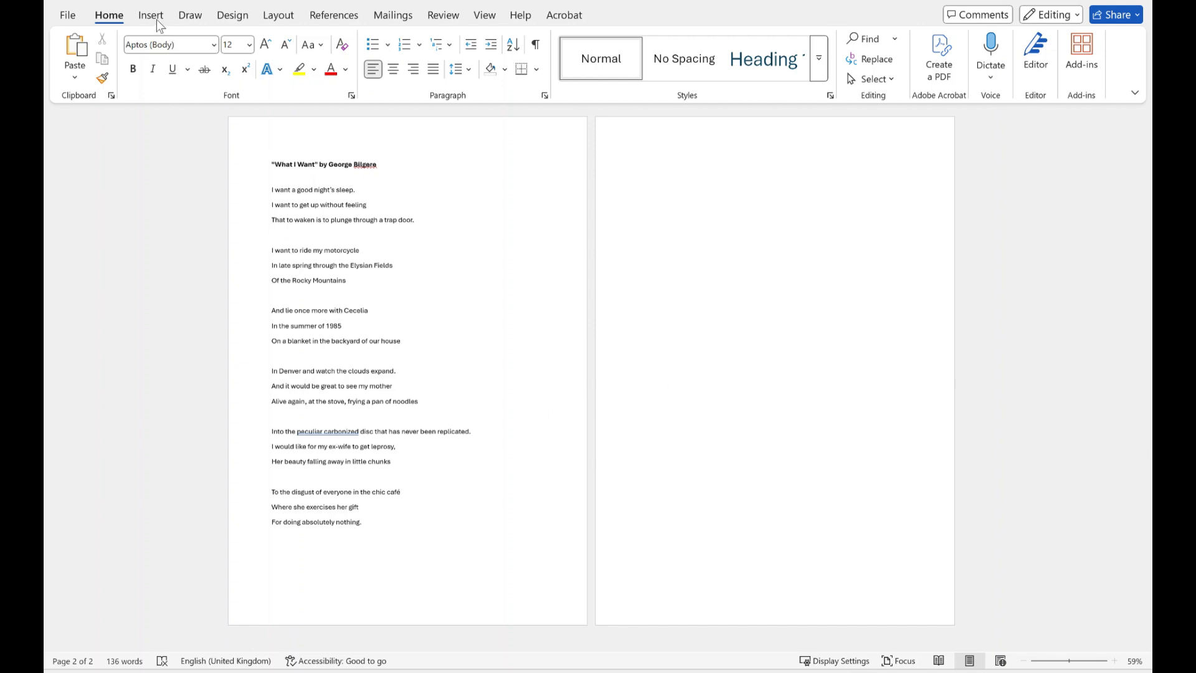
Show the formatting marks and insert a page break in the blank line after "On a blanket in the backyard of our house"
{"action": "left_click", "coordinate": [536, 45]}
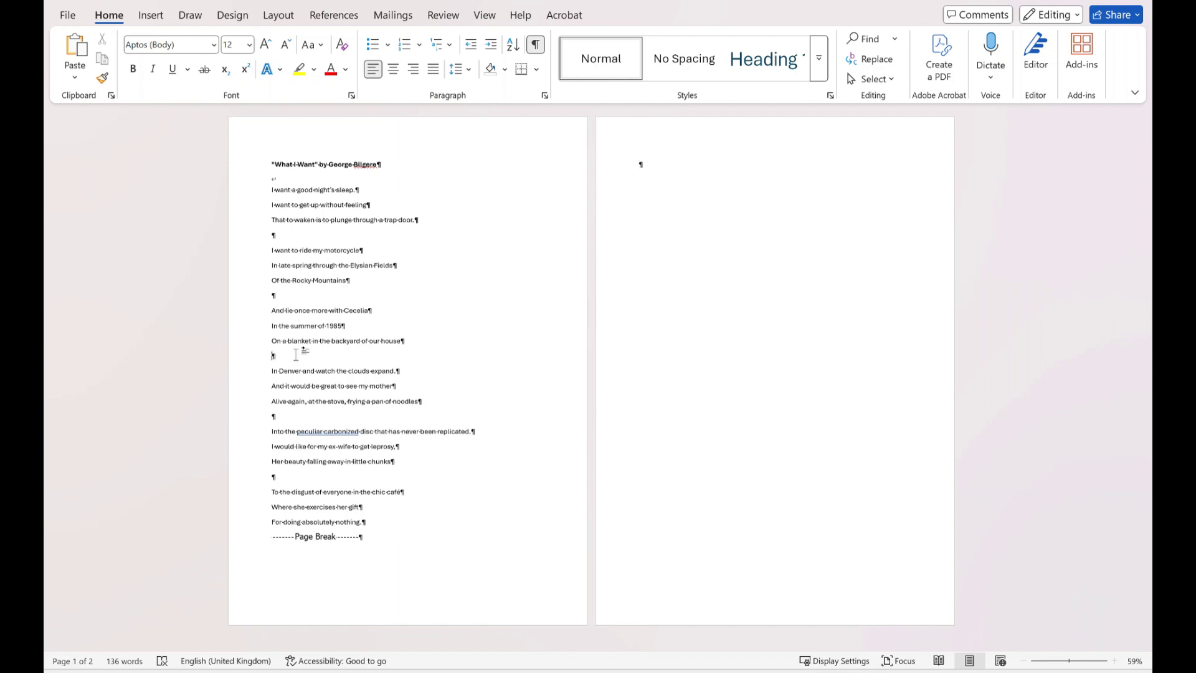
{"action": "left_click", "coordinate": [154, 17]}
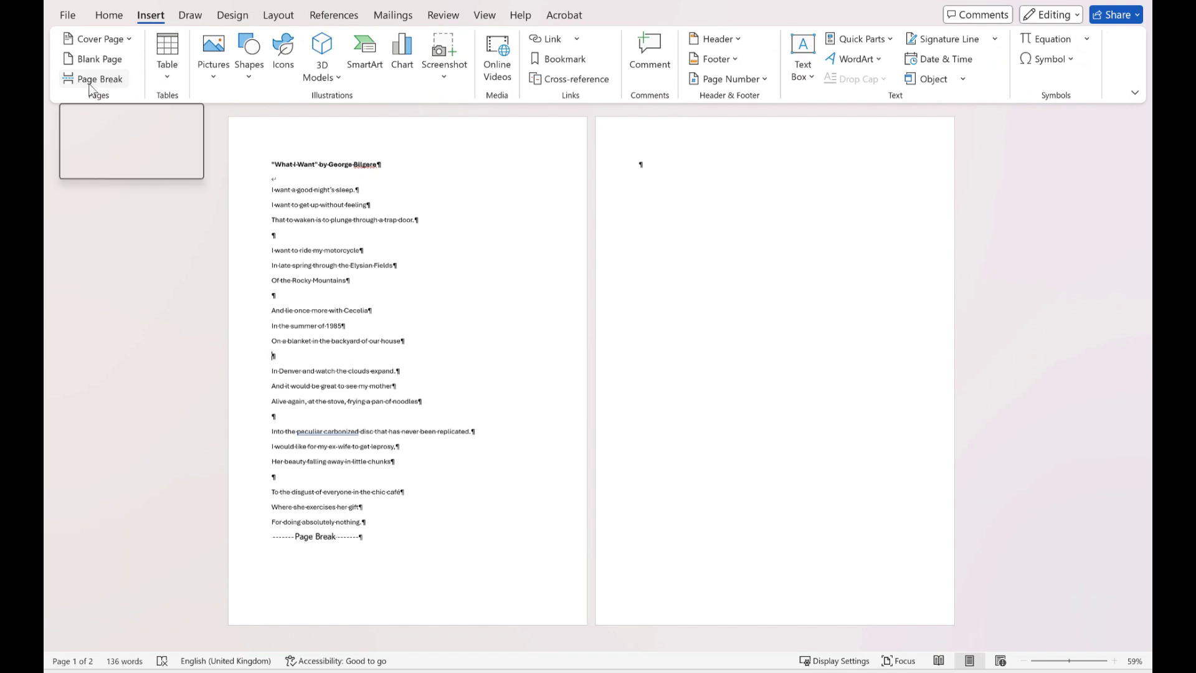
{"action": "left_click", "coordinate": [106, 83]}
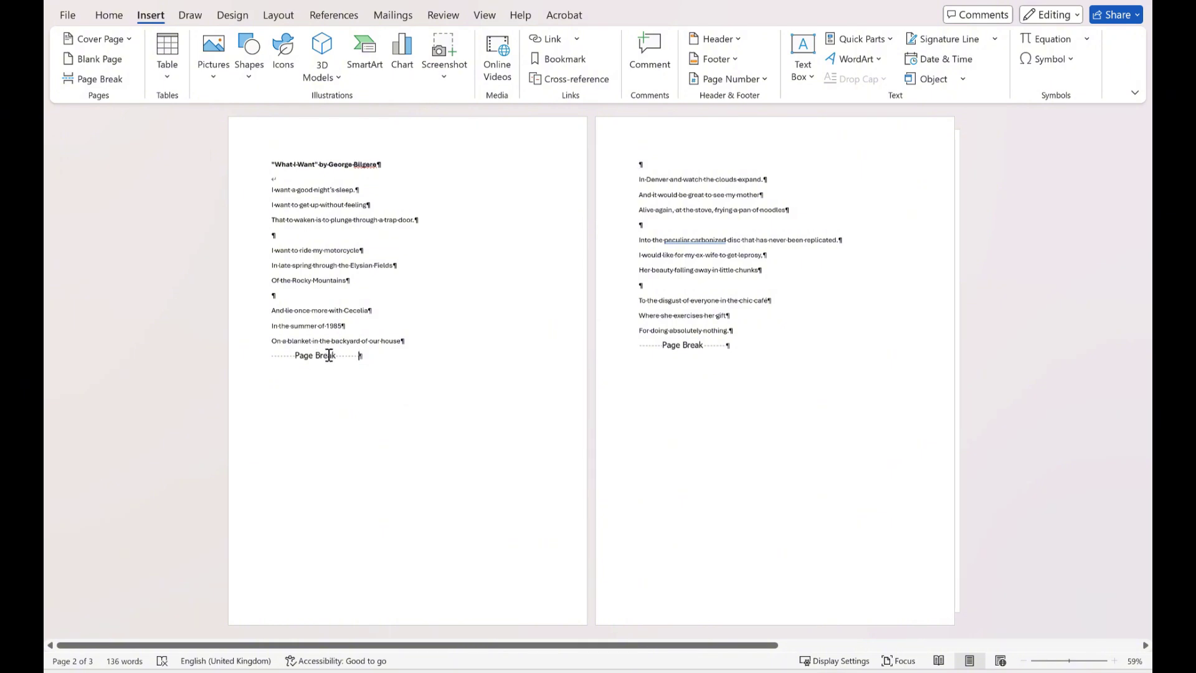
Delete the page break after "On a blanket in the backyard of our house" and the one after "For doing absolutely nothing."
{"action": "left_click_drag", "start_coordinate": [369, 362], "coordinate": [273, 359]}
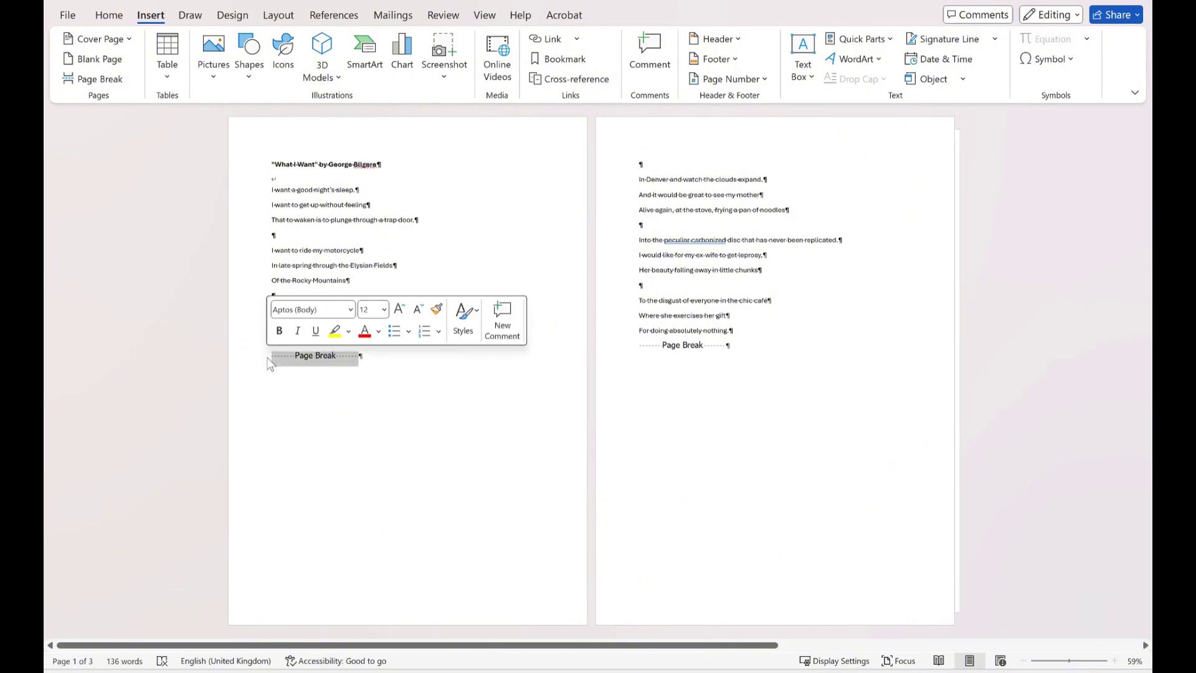
{"action": "key", "text": "Delete"}
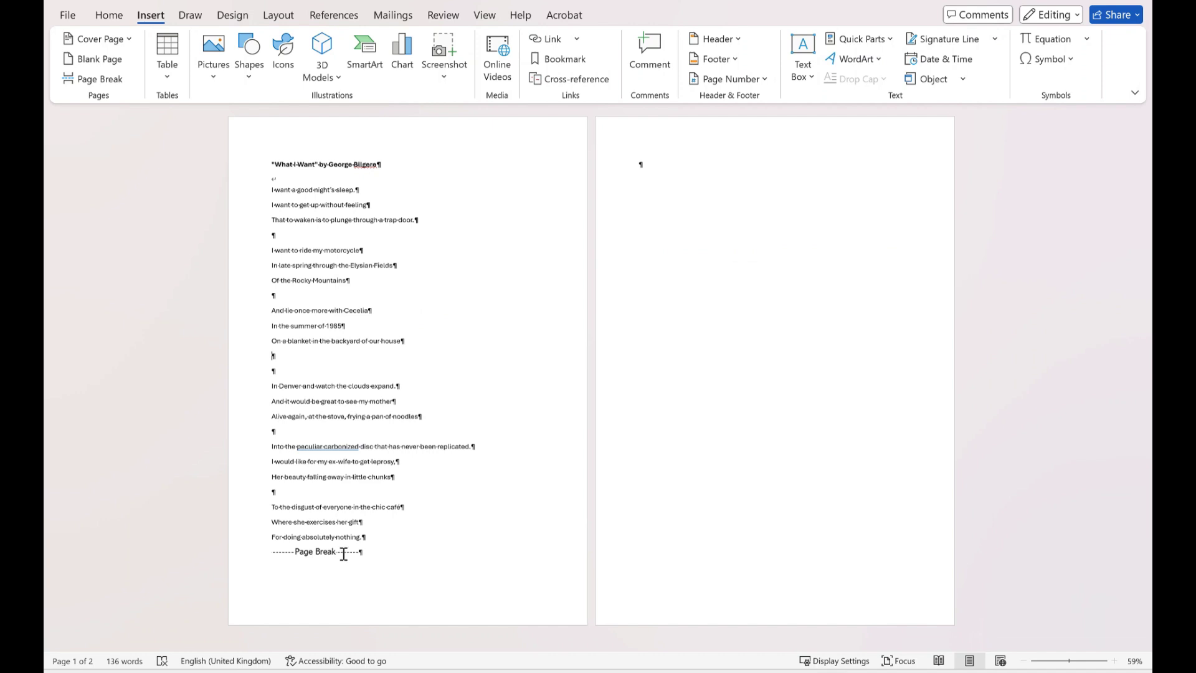
{"action": "left_click_drag", "start_coordinate": [343, 553], "coordinate": [275, 553]}
{"action": "key", "text": "Delete"}
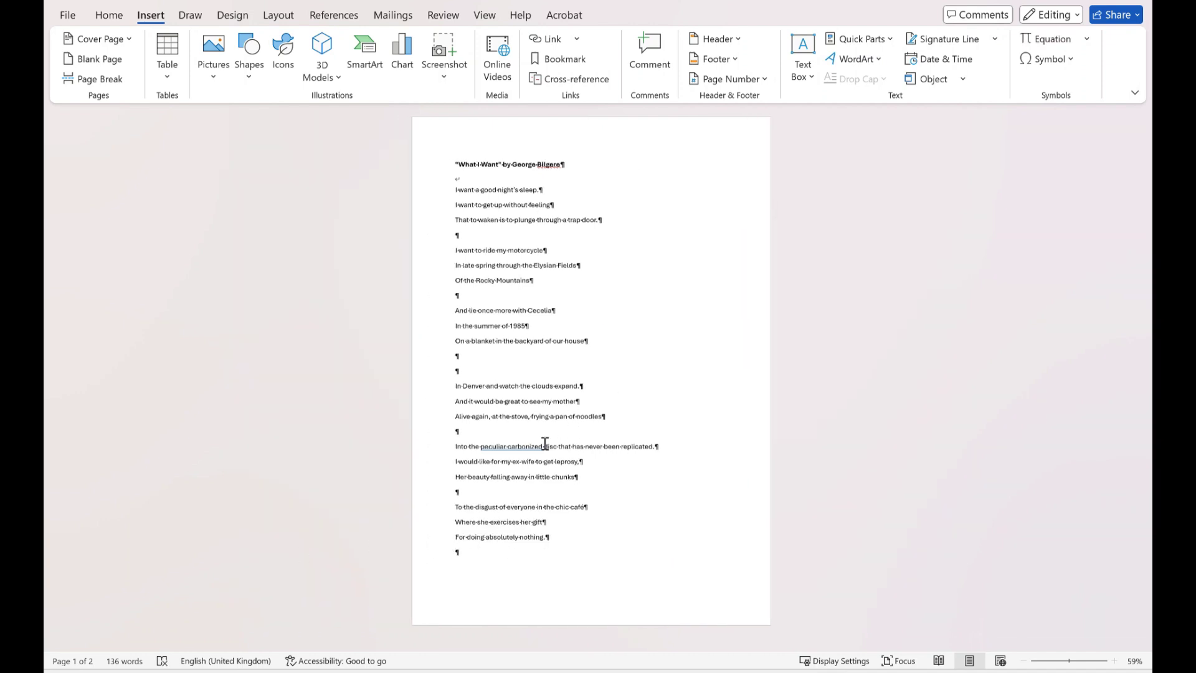
Add a "PART TWO" heading and the poem text starting "I'd like to sit at the little outdoor restaurant"
{"action": "type", "text": "PART TWO I'd like to sit at the little outdoor restaurant By the lake in Forest Park, talking with my aunt In the humid summer twilight, as the hot  St. Louis day expires upon the water And the moth-eaten Chinese lanterns Glow like faded Kodachrome.  We would argue about the great tenor voices Of the century, or causes for the dearth Of poetry about the Gulf War,  Or why my father drank himself into an elegy We never stop revising, While couples on their paddleboats come in  From the darkening lake, as they've done Since the beginning of time, and children Call each other across the shadowy fields."}
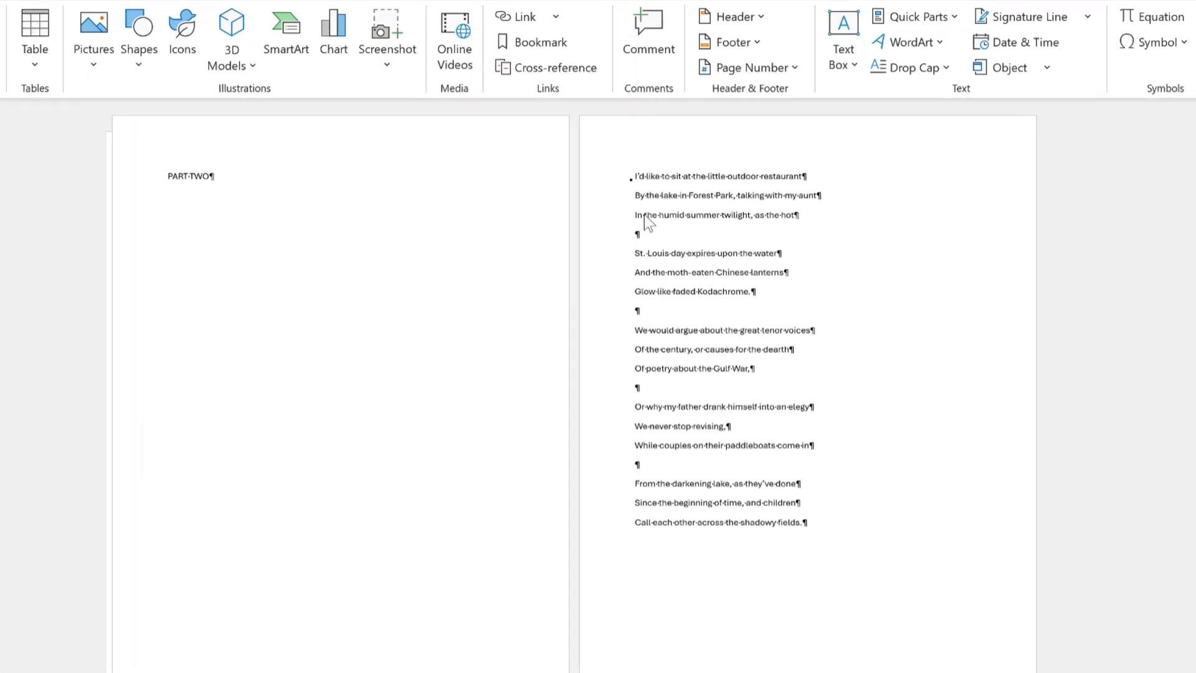
{"action": "left_click", "coordinate": [633, 198]}
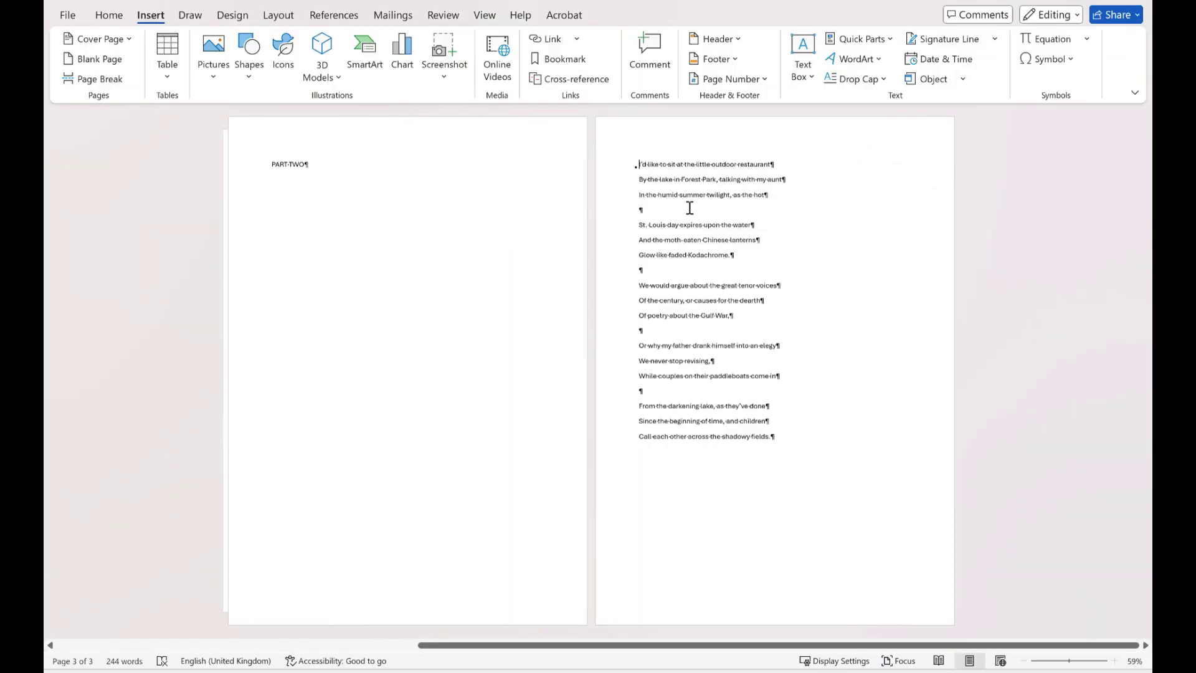
{"action": "left_click", "coordinate": [108, 17]}
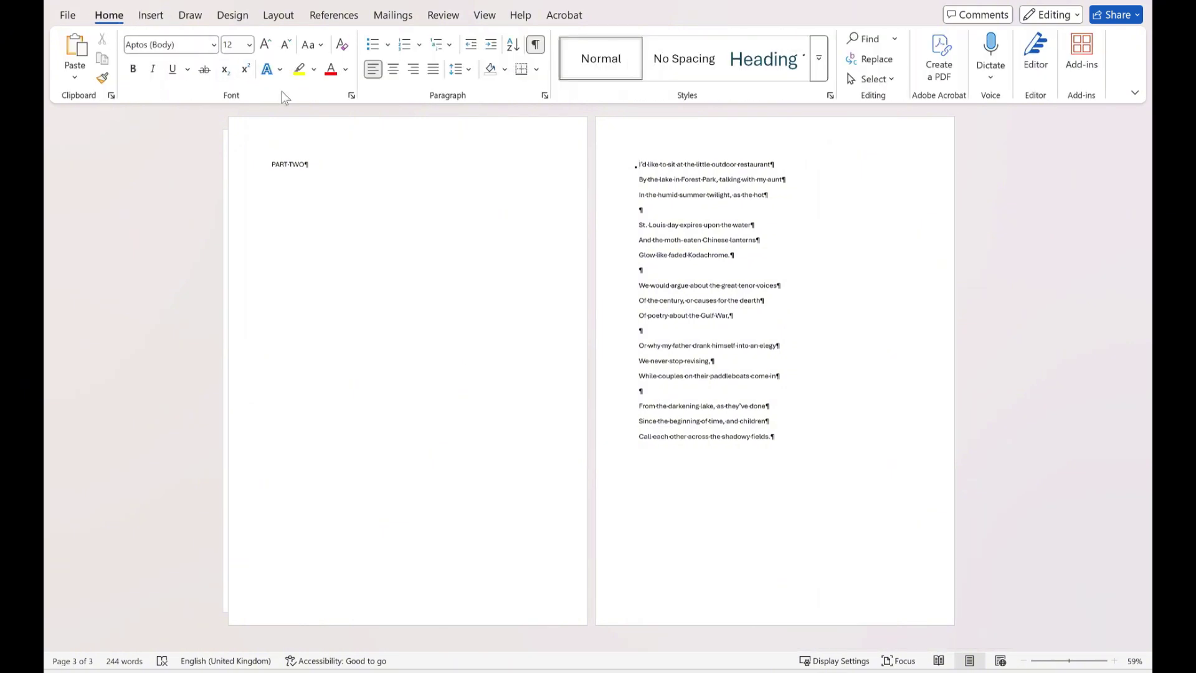
{"action": "left_click", "coordinate": [544, 96]}
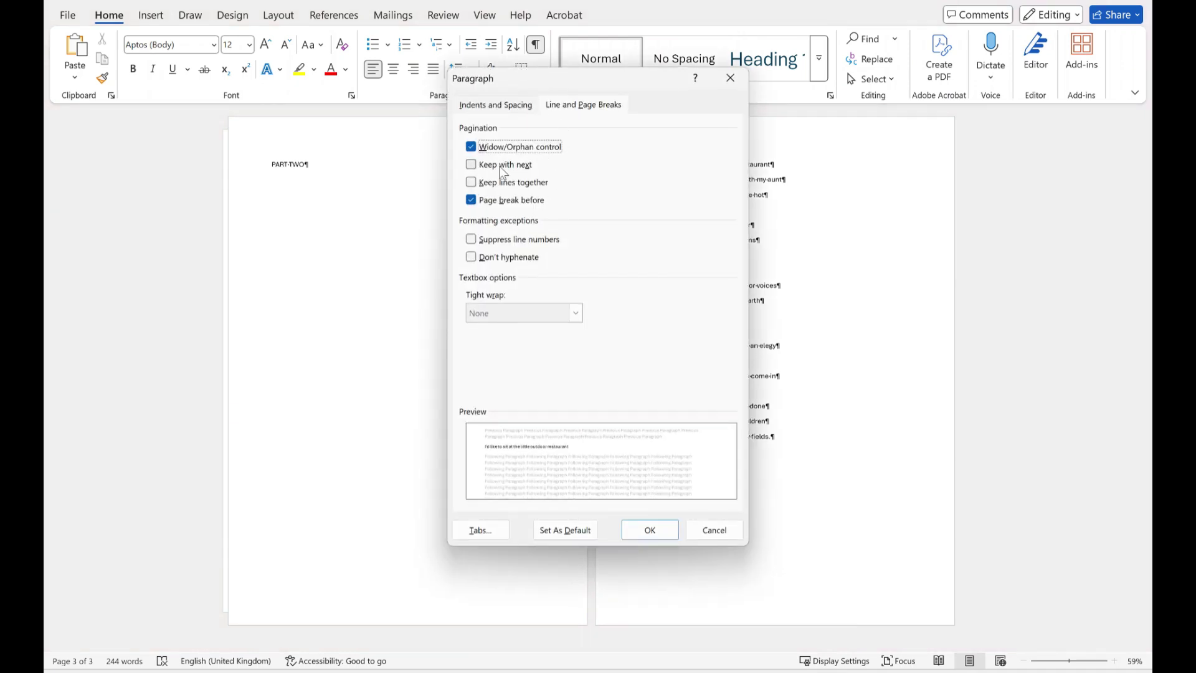
{"action": "left_click", "coordinate": [505, 106]}
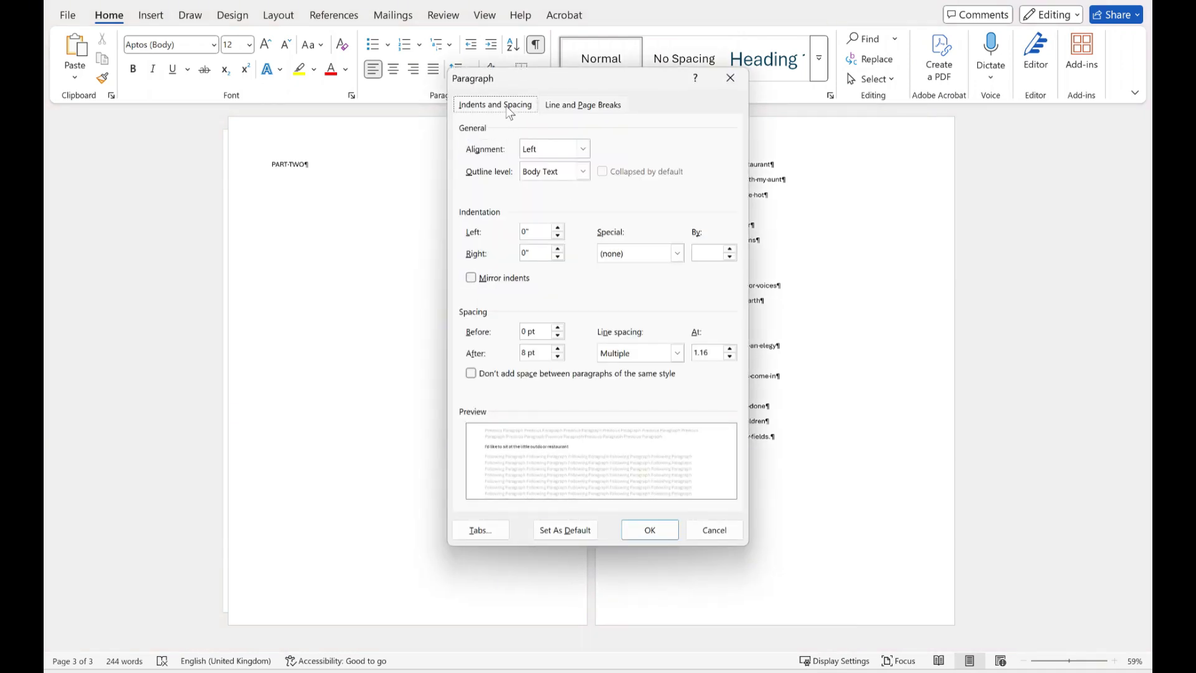
{"action": "key", "text": "Escape"}
Turn off the "Page break before" setting for the paragraph "I'd like to sit at the little outdoor restaurant"
{"action": "right_click", "coordinate": [642, 166]}
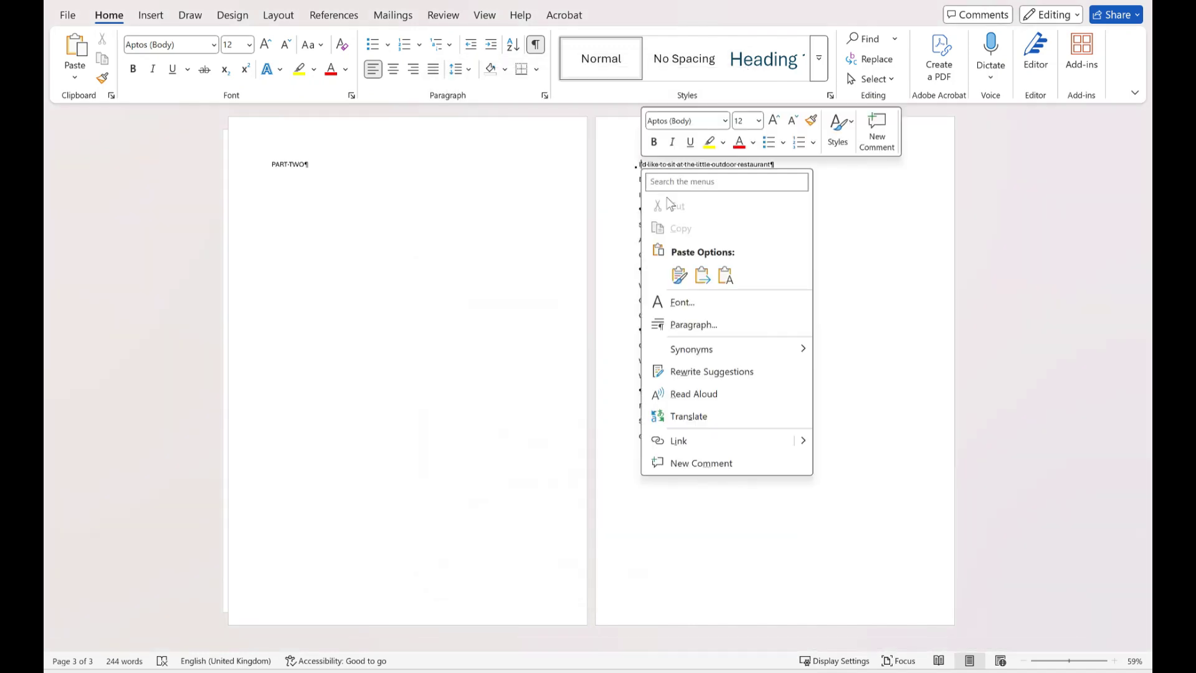
{"action": "left_click", "coordinate": [694, 325]}
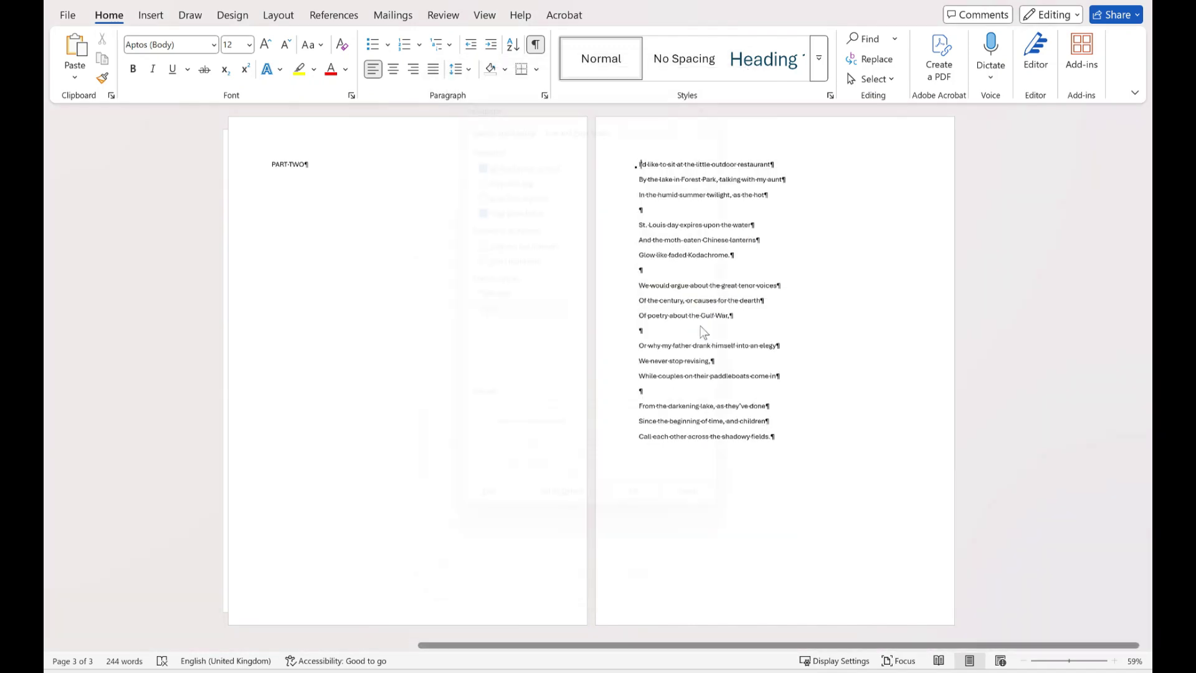
{"action": "left_click", "coordinate": [495, 106]}
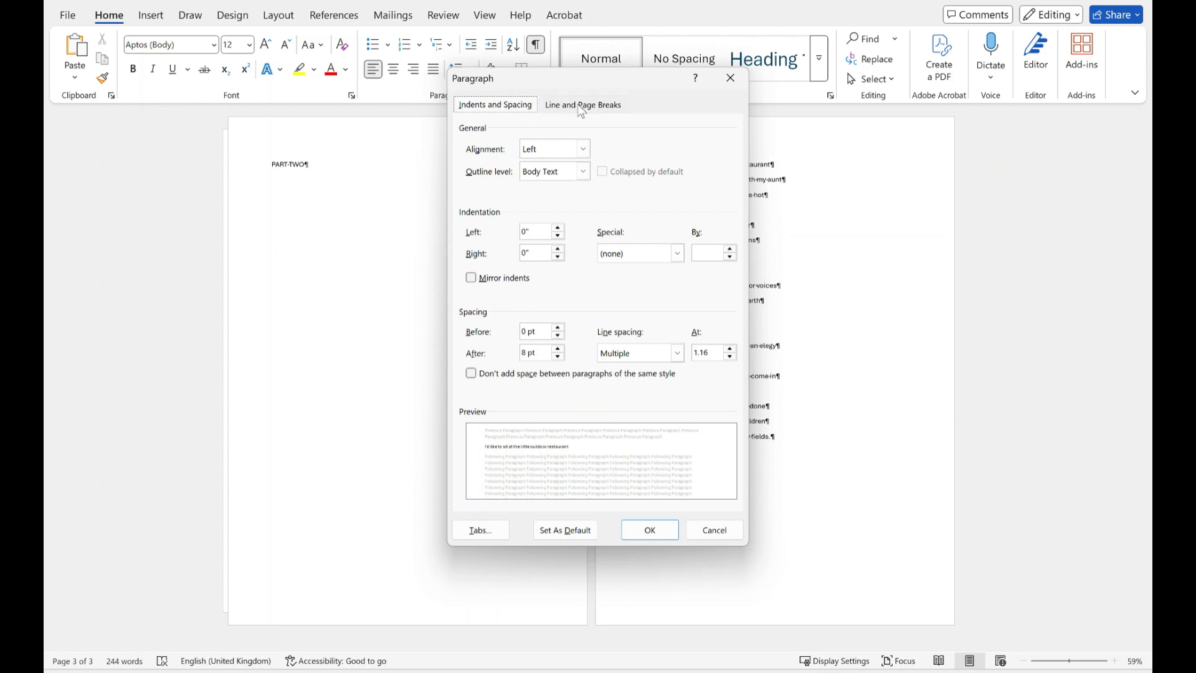
{"action": "left_click", "coordinate": [597, 107]}
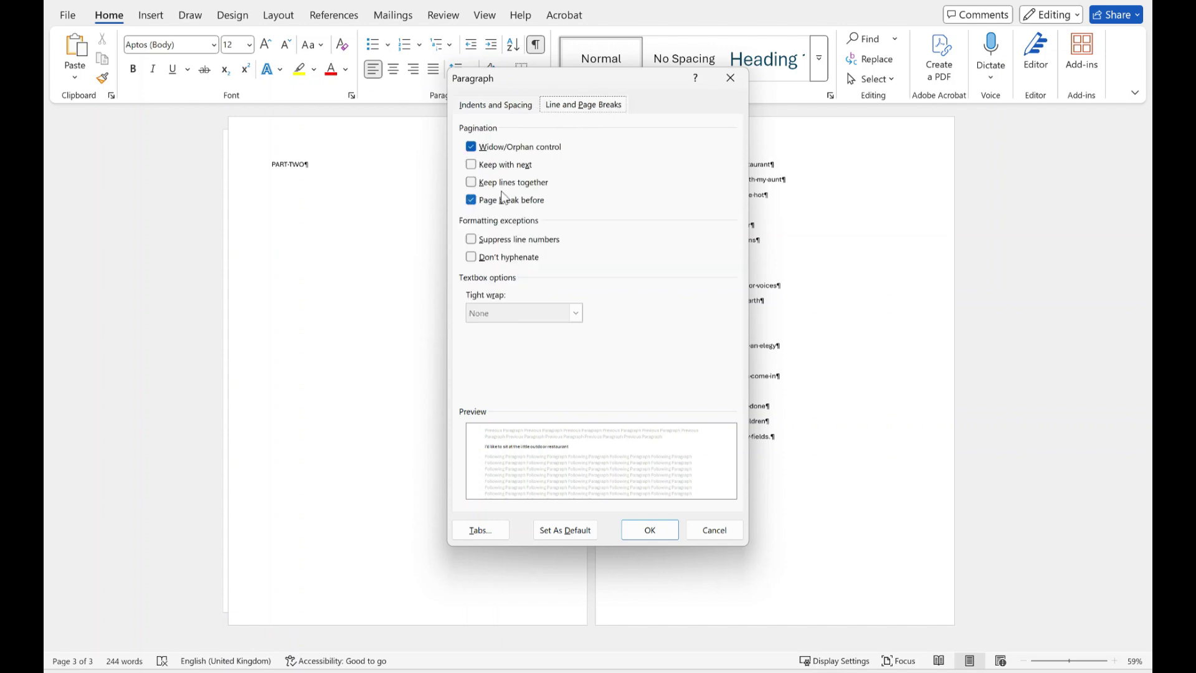
{"action": "left_click", "coordinate": [477, 202]}
{"action": "left_click", "coordinate": [664, 533]}
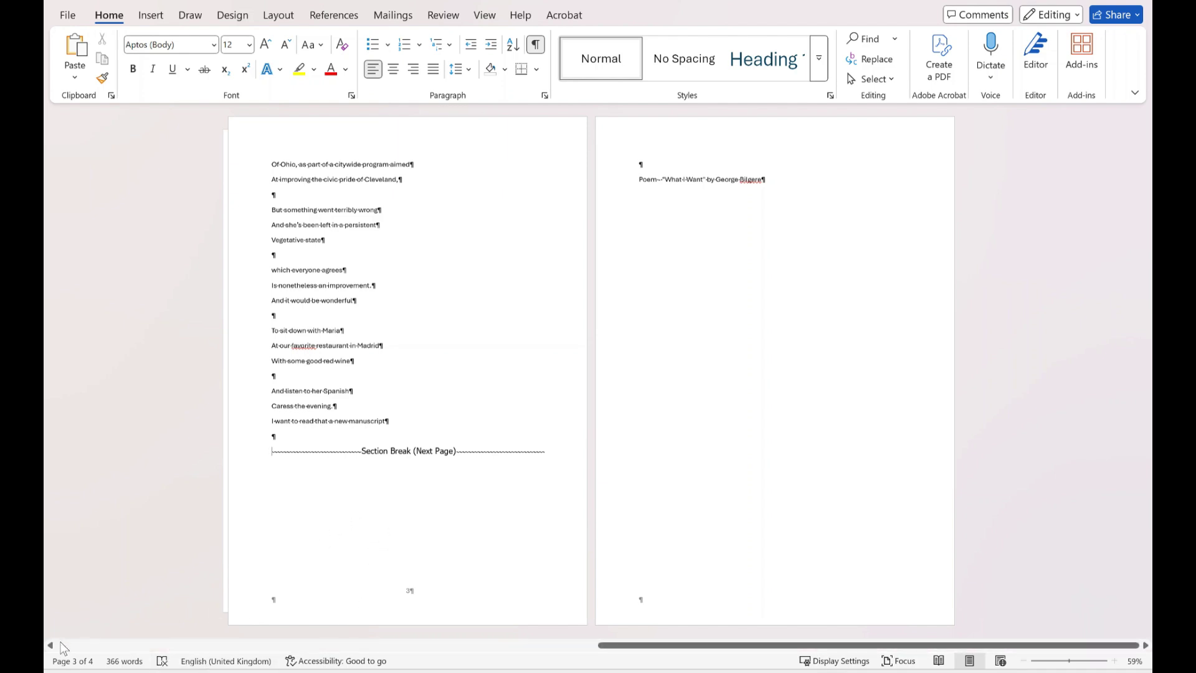
Examine the pages around the next-page section break and the headers and footers of both sections
{"action": "left_click", "coordinate": [50, 645]}
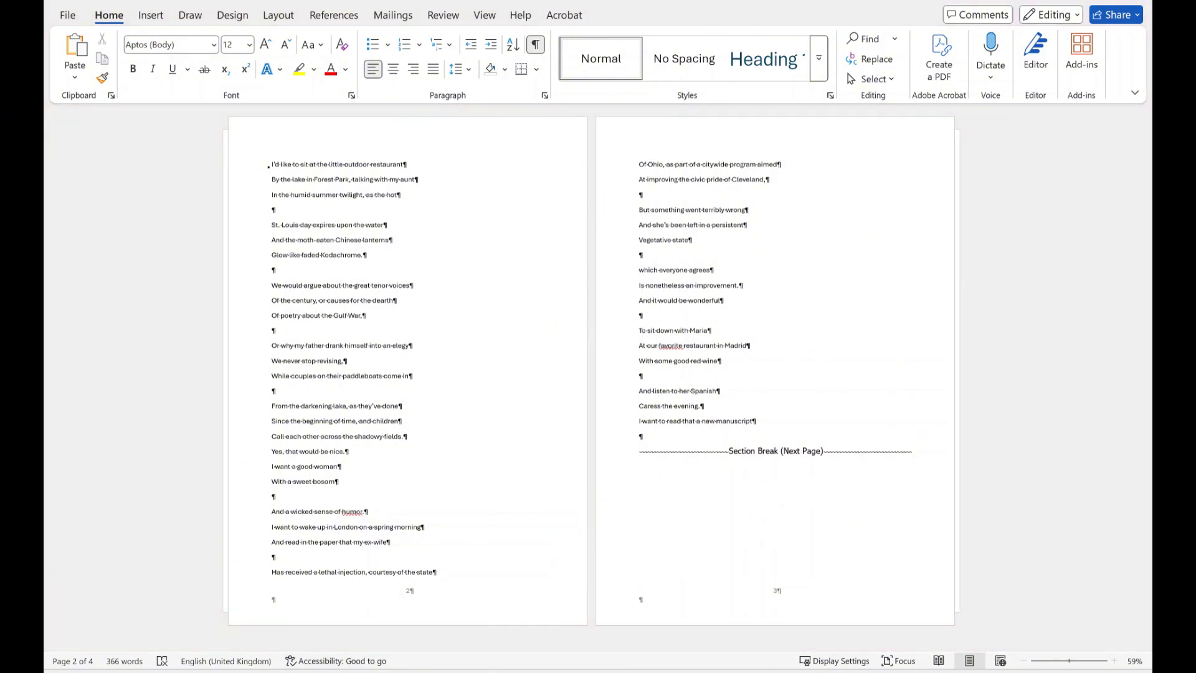
{"action": "scroll", "coordinate": [785, 441], "scroll_direction": "down", "scroll_amount": 2}
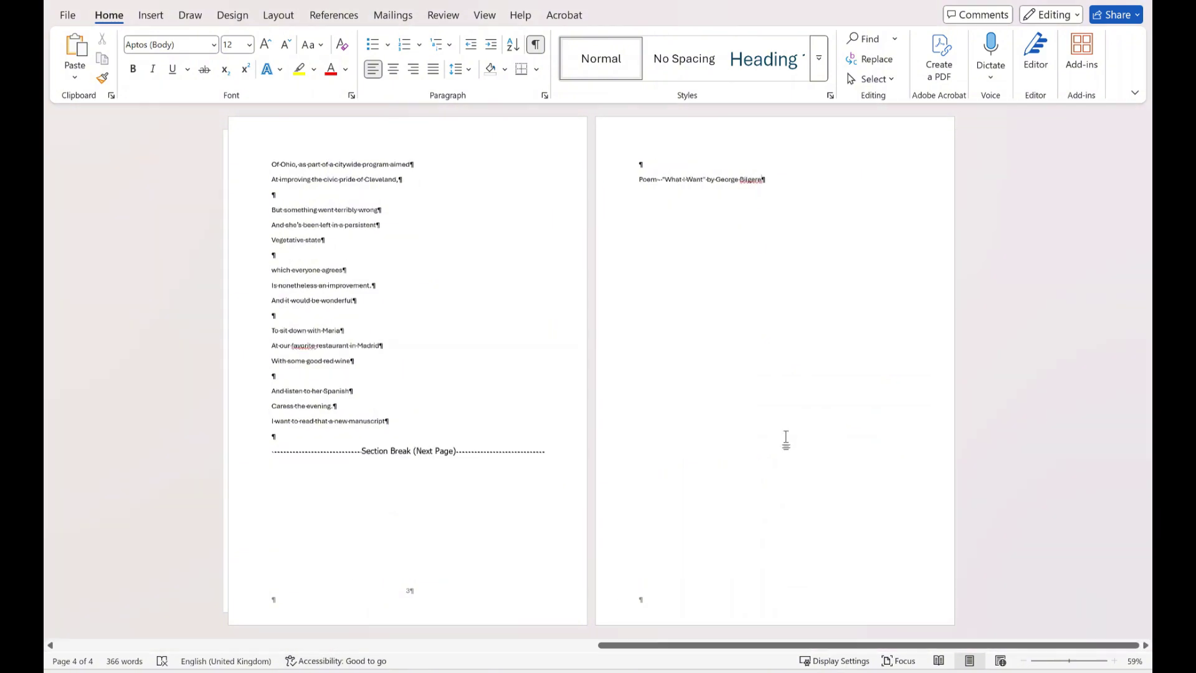
{"action": "double_click", "coordinate": [714, 606]}
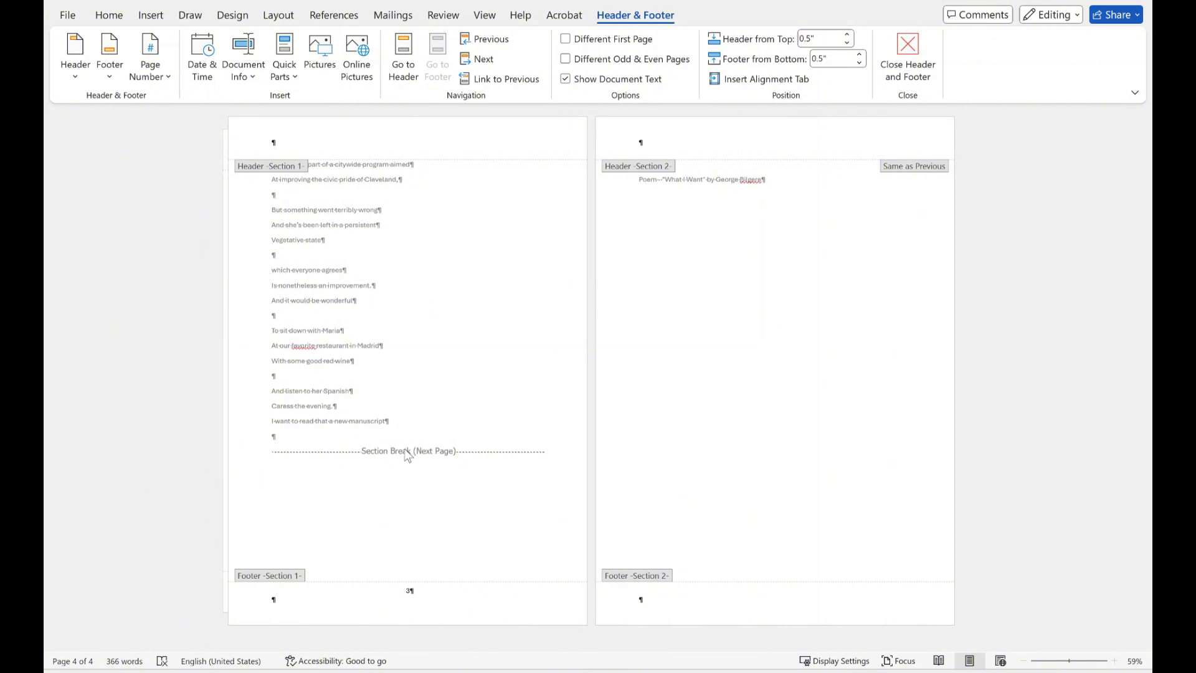
{"action": "left_click", "coordinate": [907, 64]}
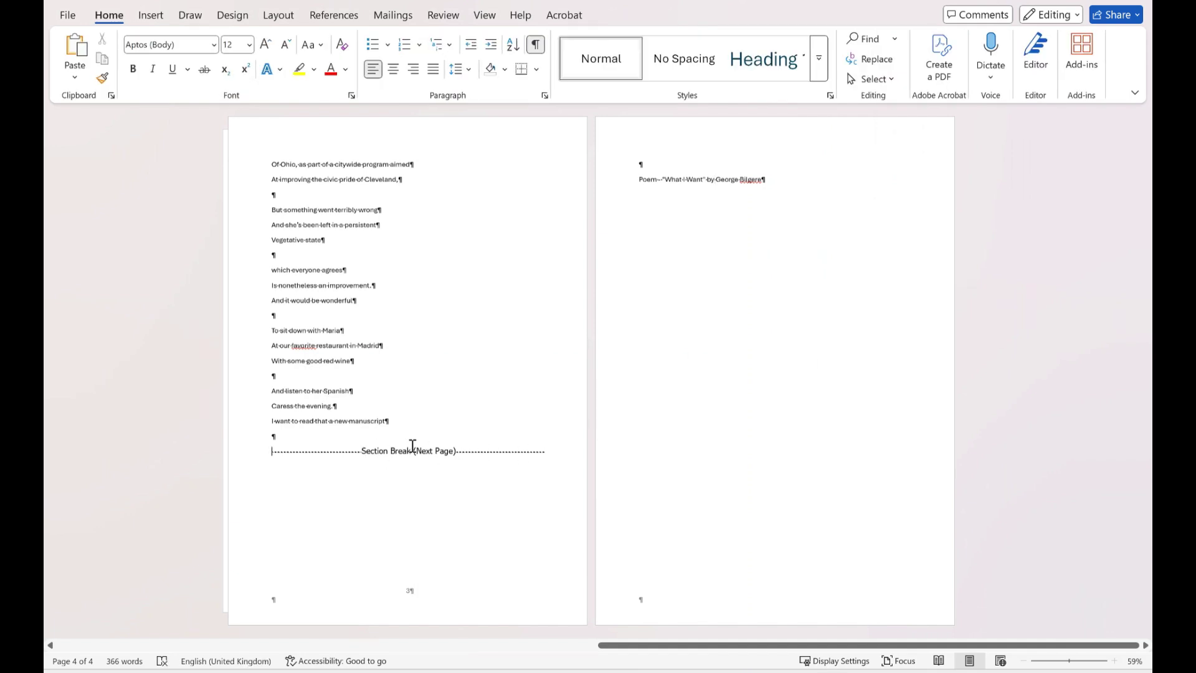
Try deleting the next-page section break after "I want to read that a new manuscript" and undo the deletion
{"action": "double_click", "coordinate": [274, 453]}
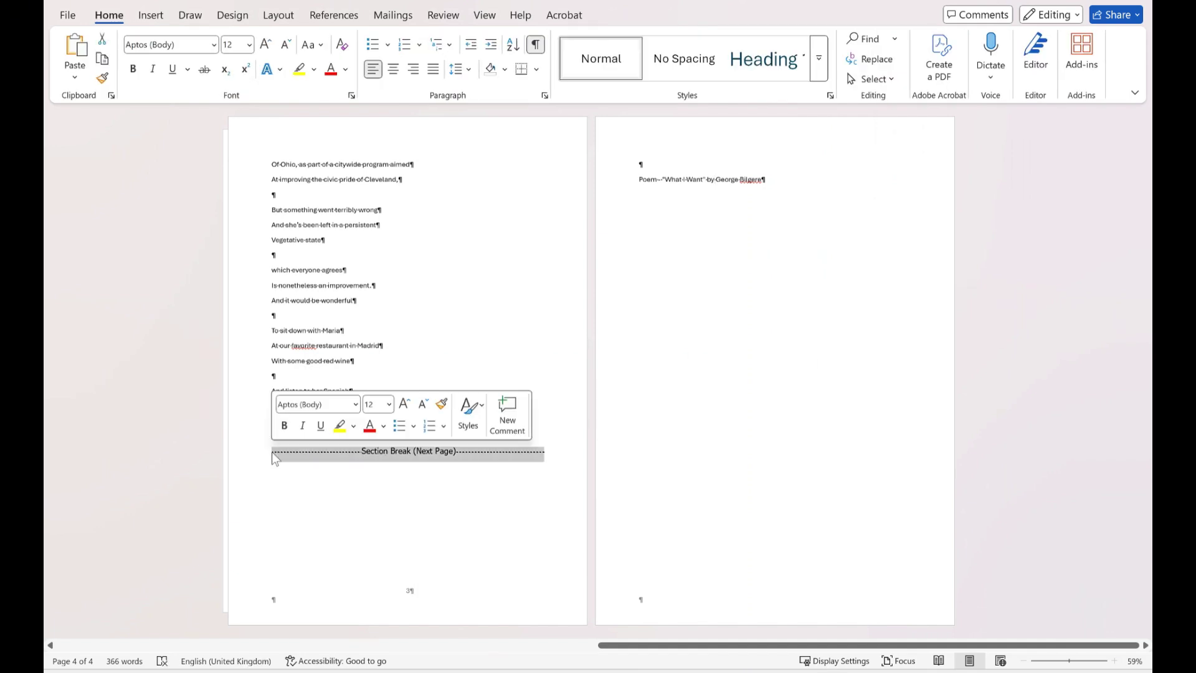
{"action": "key", "text": "Delete"}
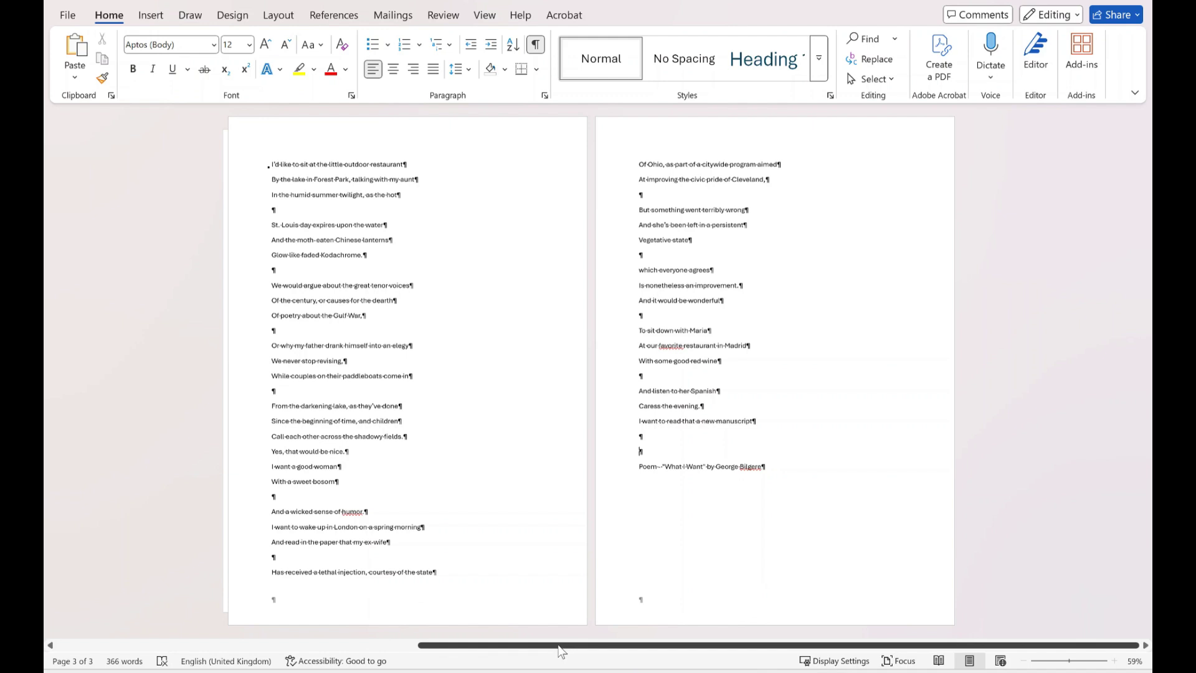
{"action": "left_click", "coordinate": [53, 646]}
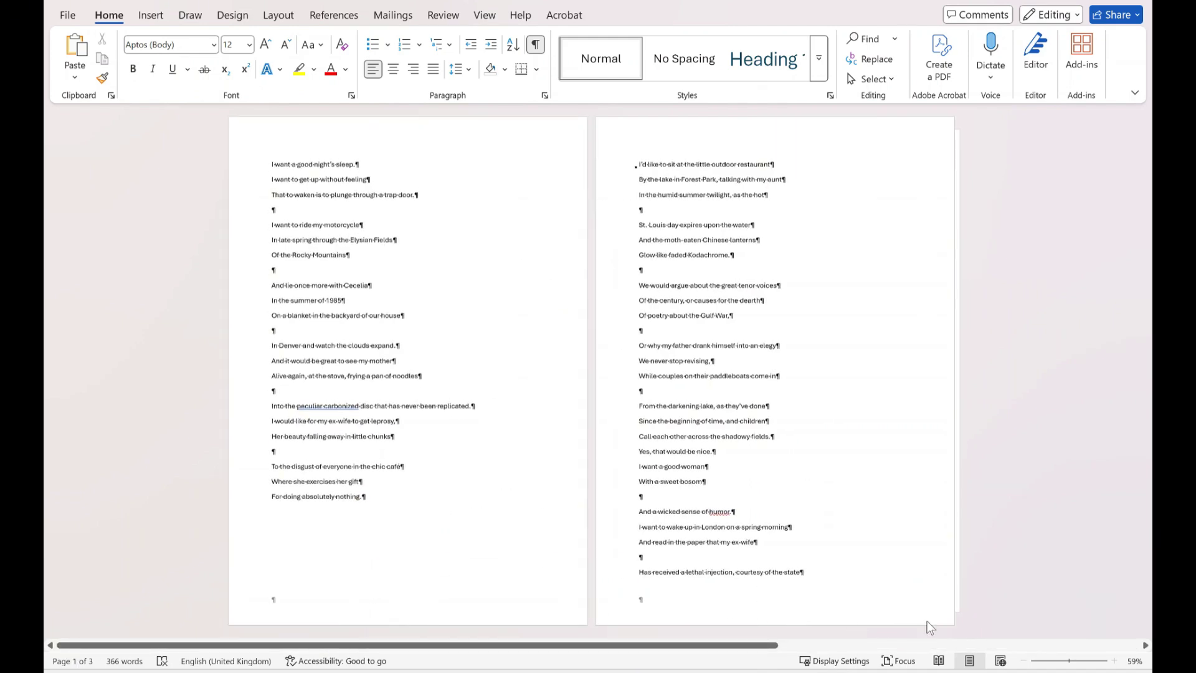
{"action": "left_click", "coordinate": [1146, 646]}
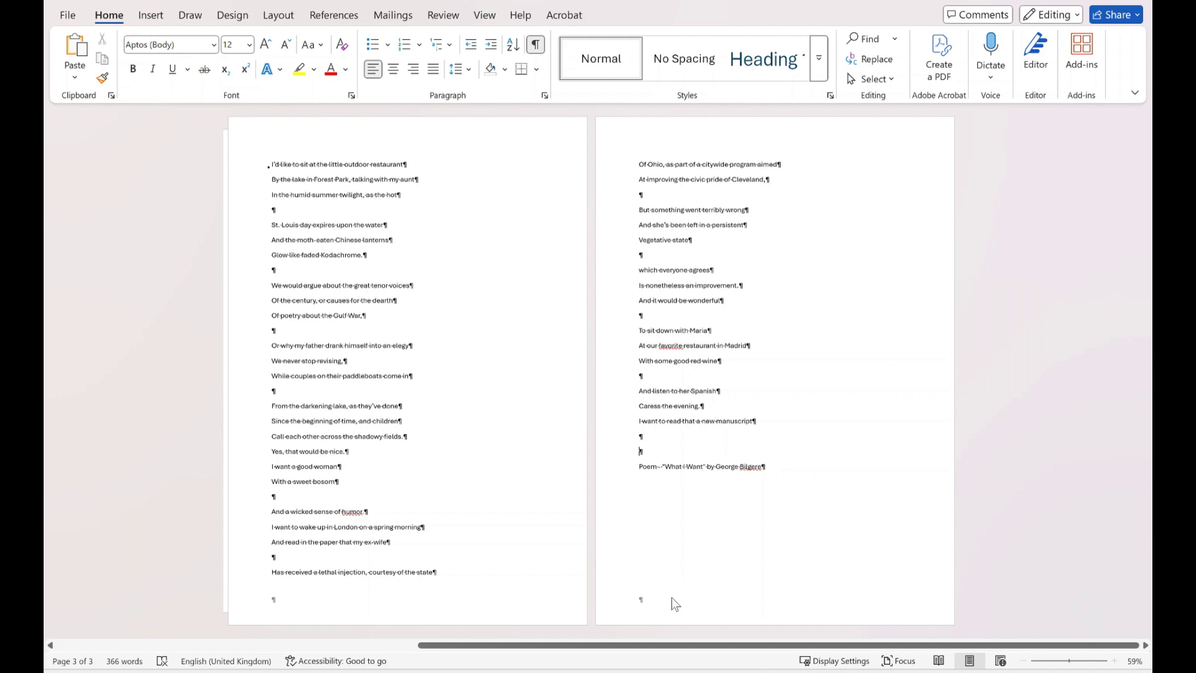
{"action": "key", "text": "ctrl+z"}
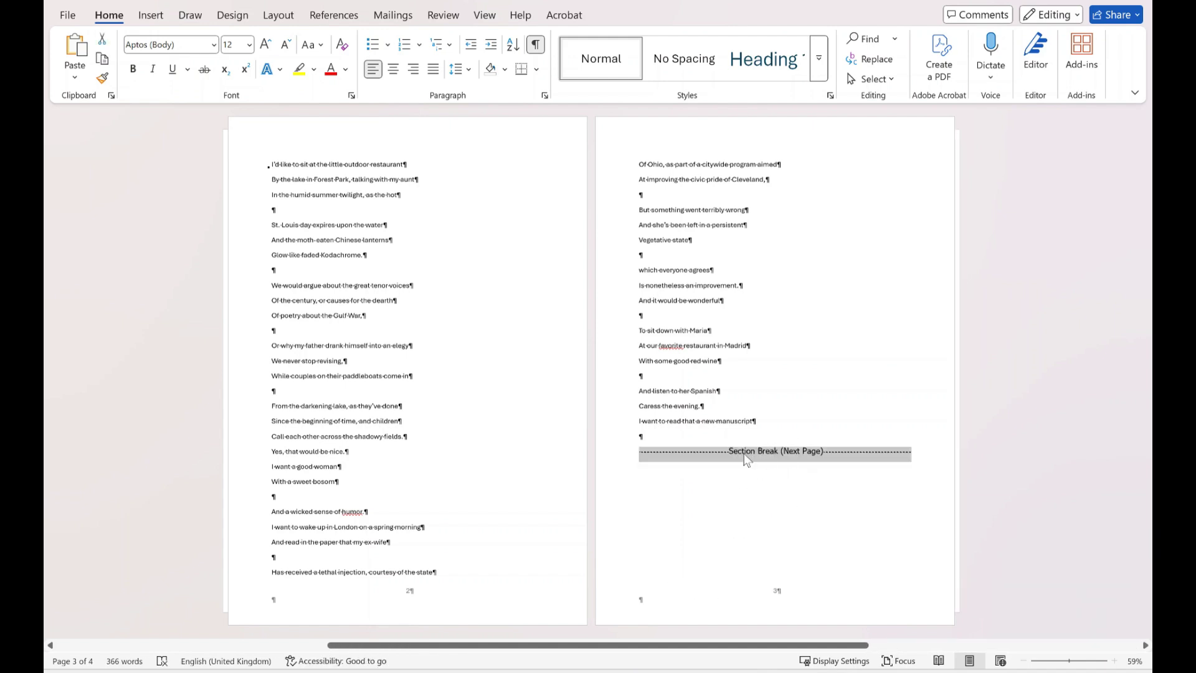
{"action": "left_click", "coordinate": [865, 508]}
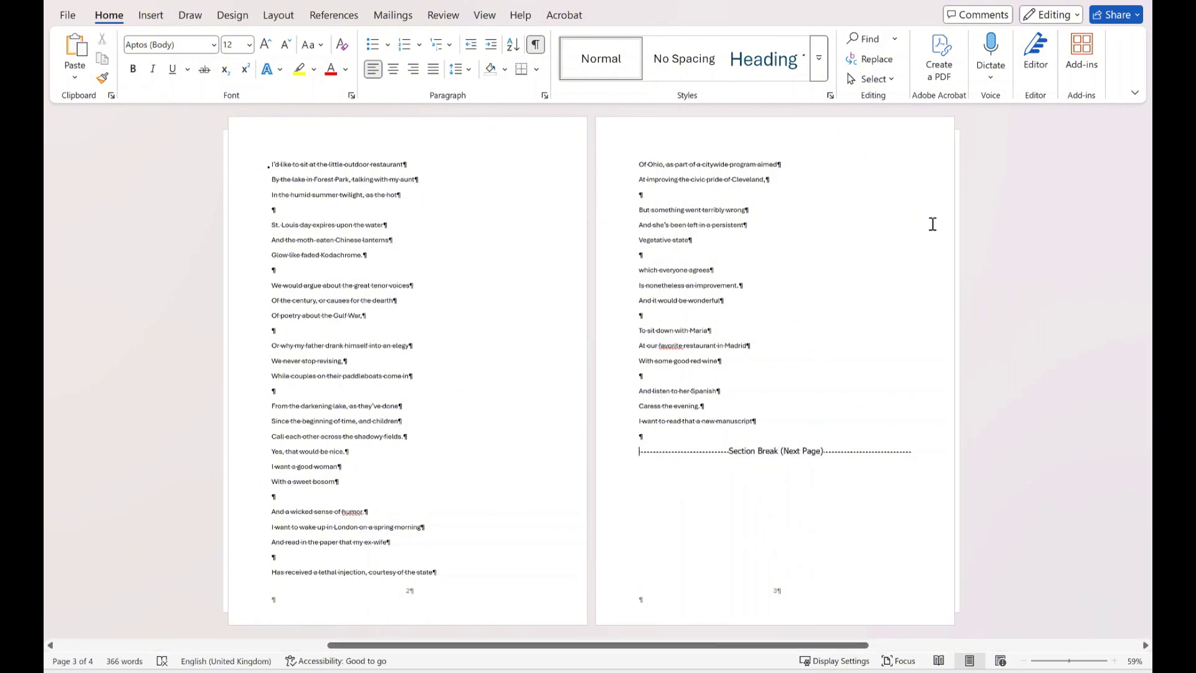
Link the section 2 footer on the last page to the previous section, replacing its existing footer, and close footer editing
{"action": "scroll", "coordinate": [704, 611], "scroll_direction": "down", "scroll_amount": 1}
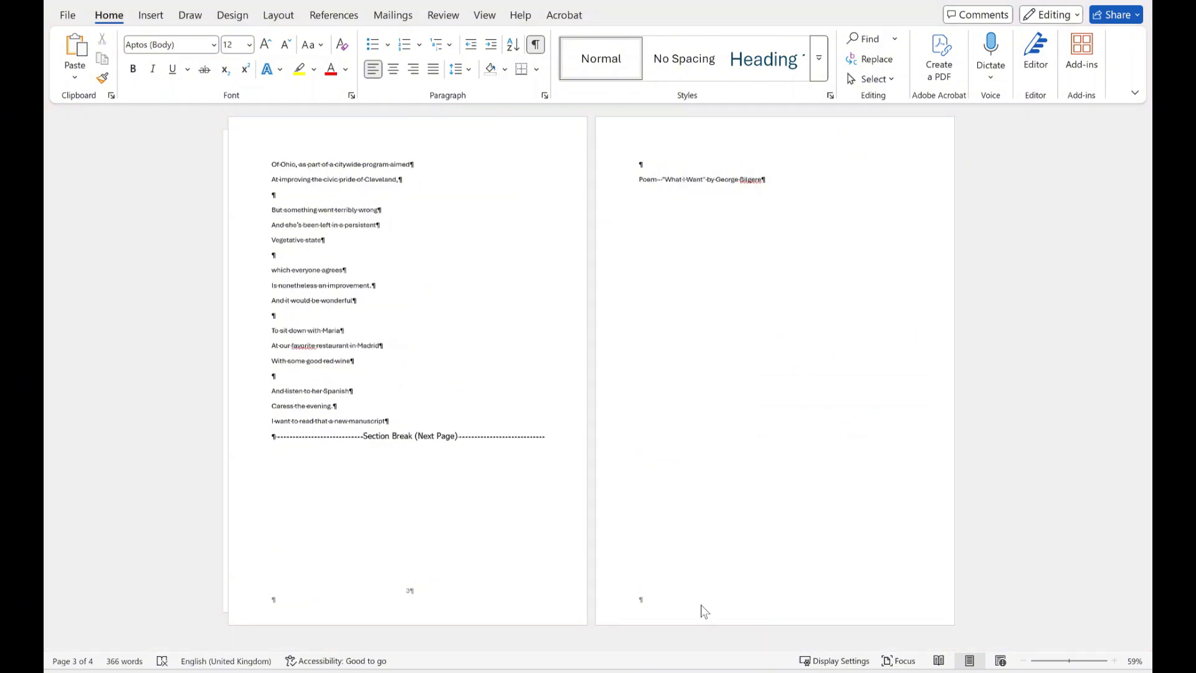
{"action": "double_click", "coordinate": [753, 604]}
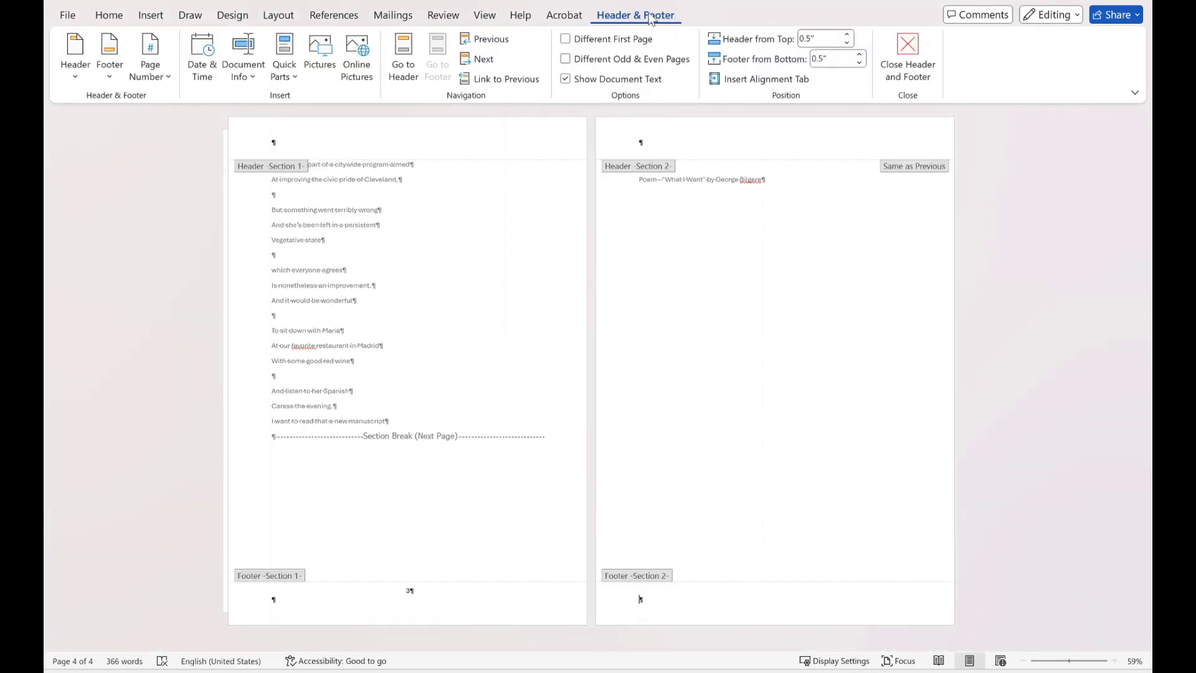
{"action": "left_click", "coordinate": [510, 80]}
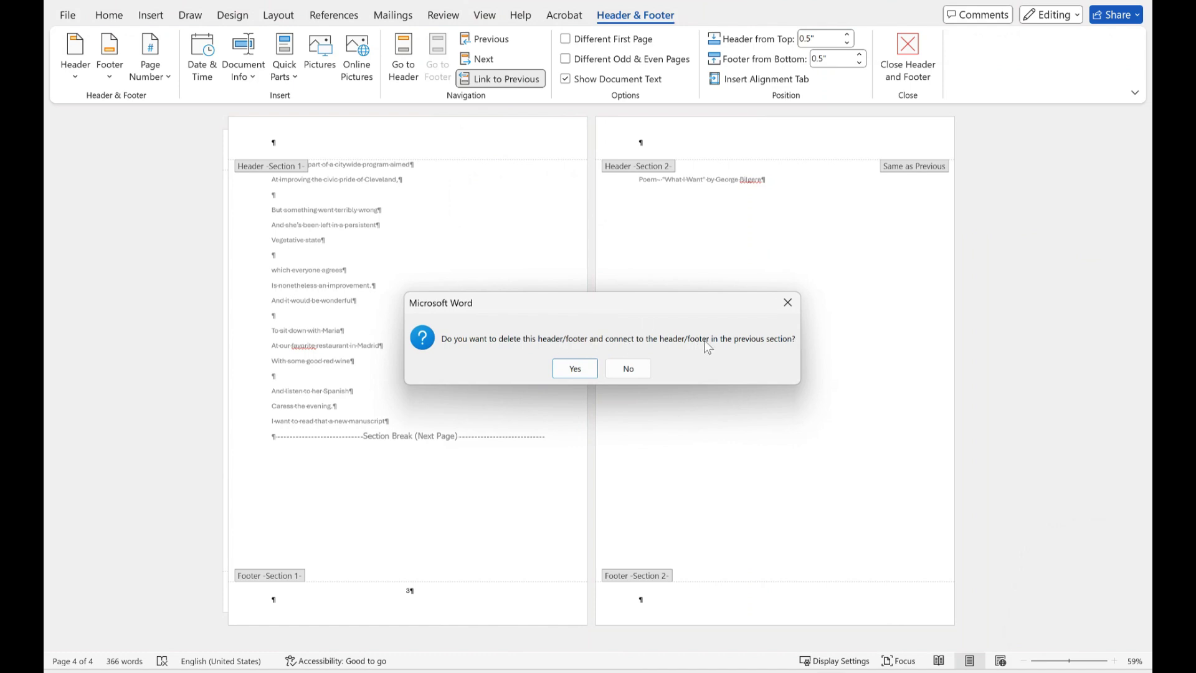
{"action": "left_click", "coordinate": [575, 370]}
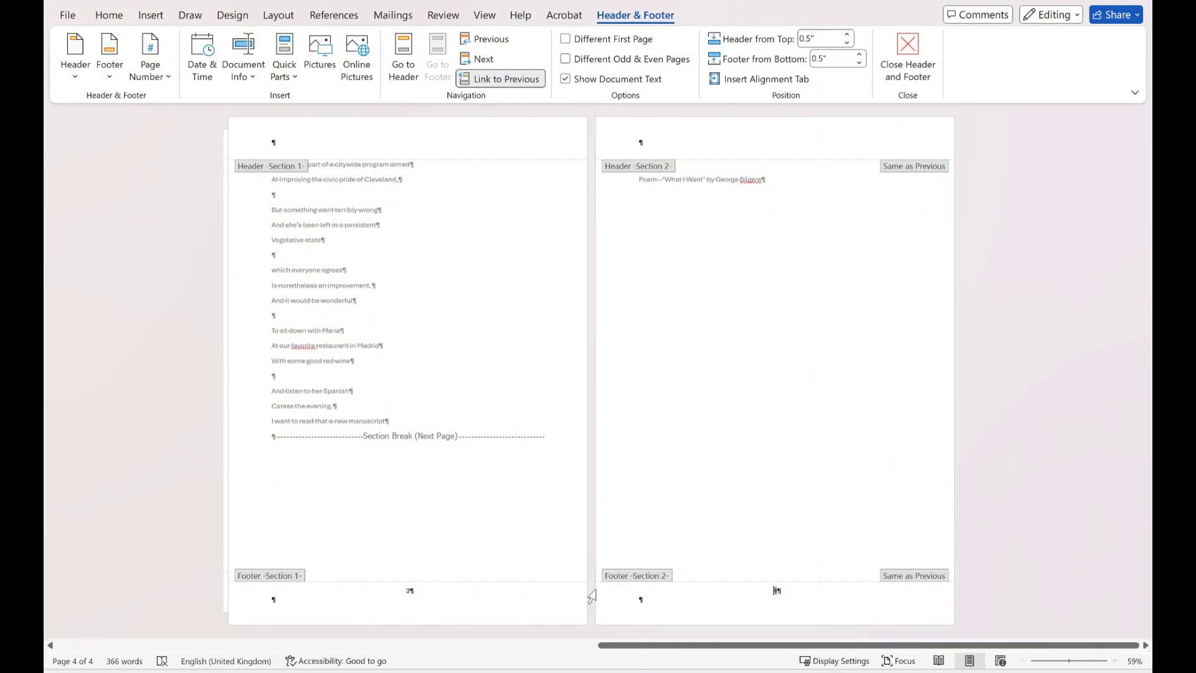
{"action": "left_click", "coordinate": [914, 64]}
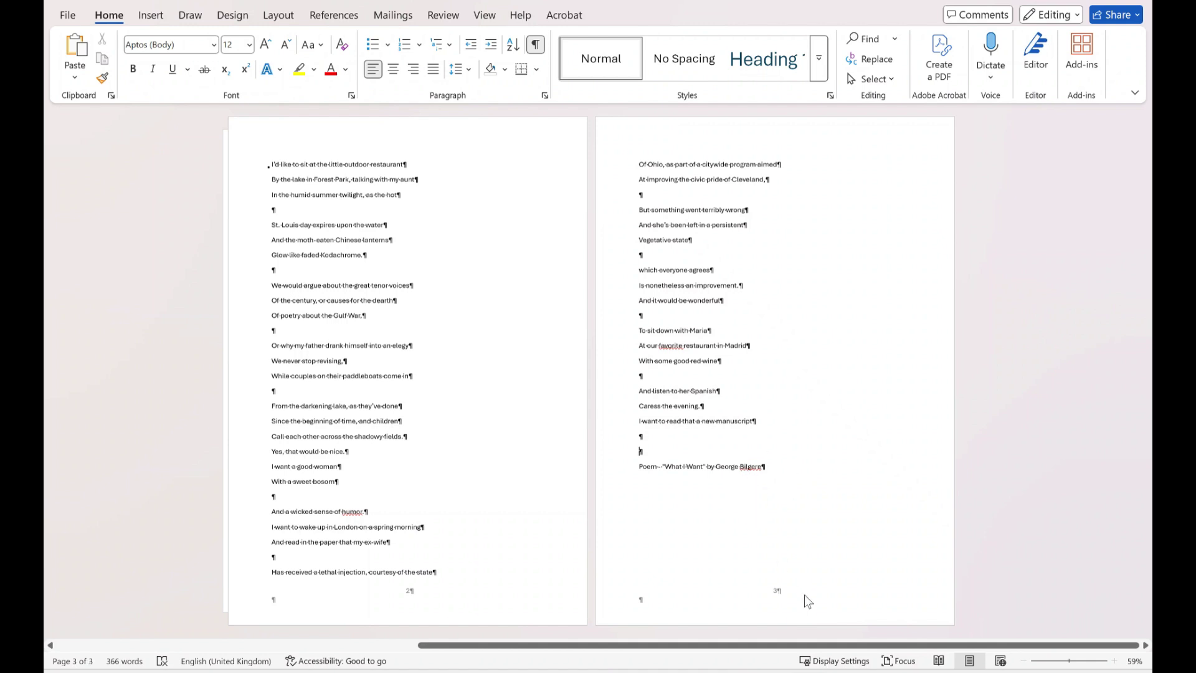
Insert a page break after the closing "What I Want" poem credit line
{"action": "key", "text": "alt+n"}
{"action": "key", "text": "b"}
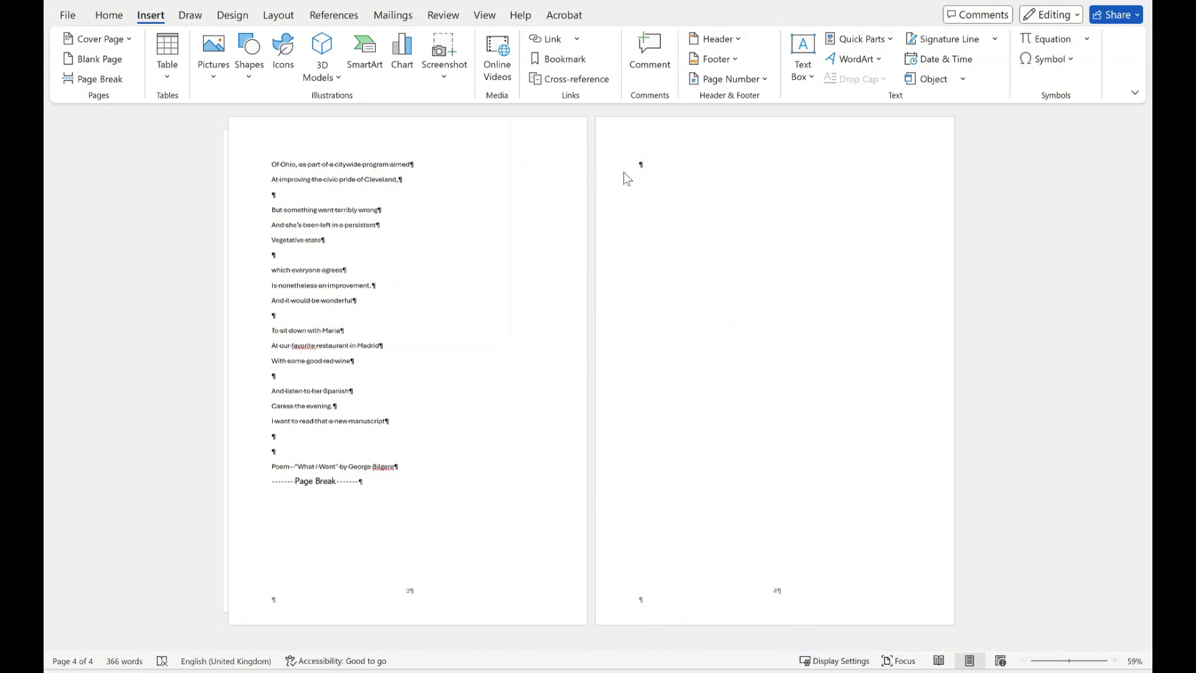
Delete the page break below the poem credit line together with the empty paragraph on the blank last page
{"action": "double_click", "coordinate": [646, 167]}
{"action": "left_click", "coordinate": [650, 169]}
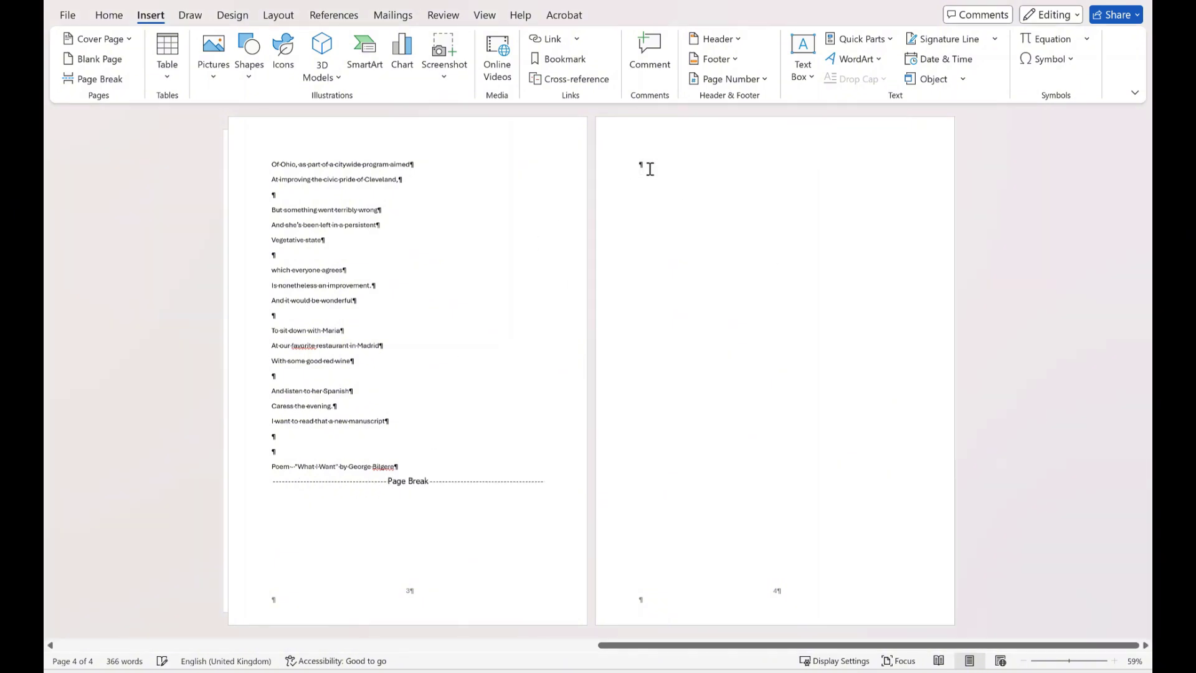
{"action": "double_click", "coordinate": [442, 482]}
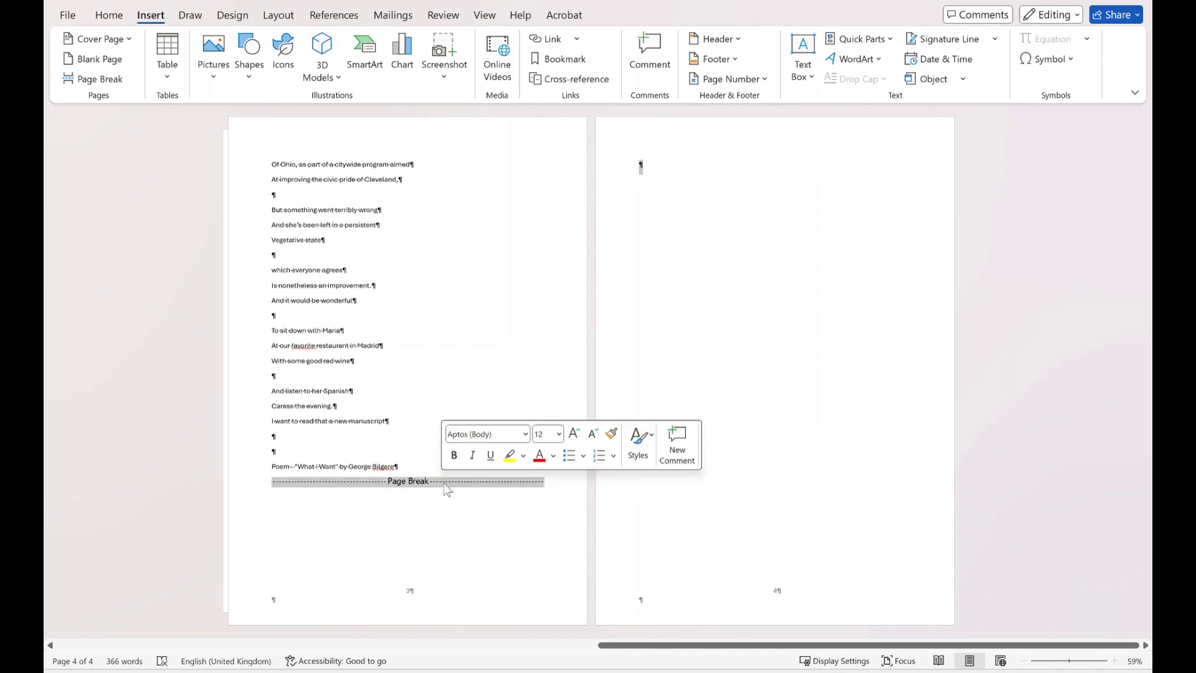
{"action": "key", "text": "Delete"}
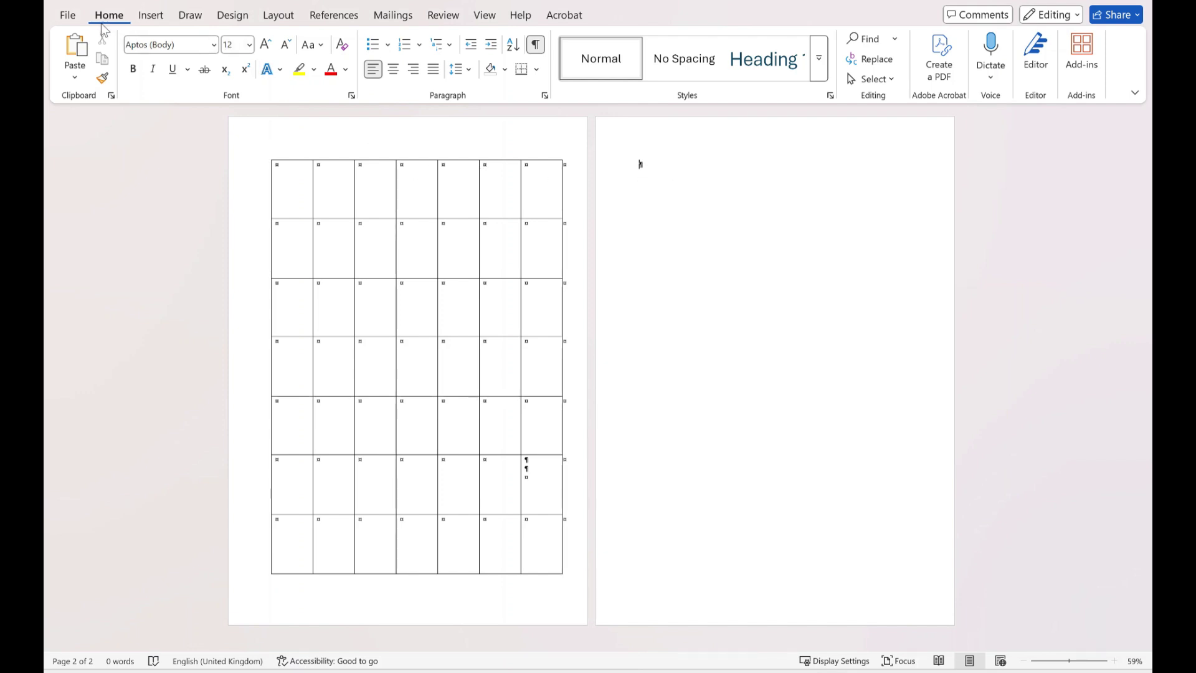
Set the font size of the empty paragraph following the full-page table to 1
{"action": "left_click", "coordinate": [236, 49]}
{"action": "type", "text": "1"}
{"action": "key", "text": "Return"}
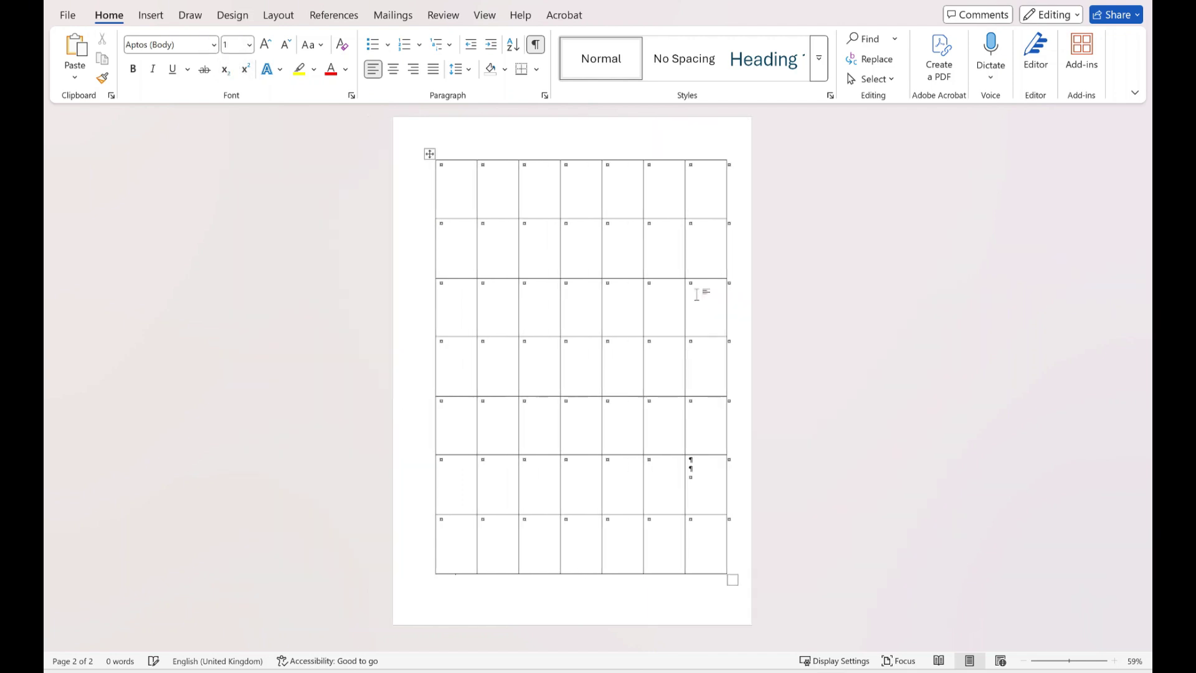